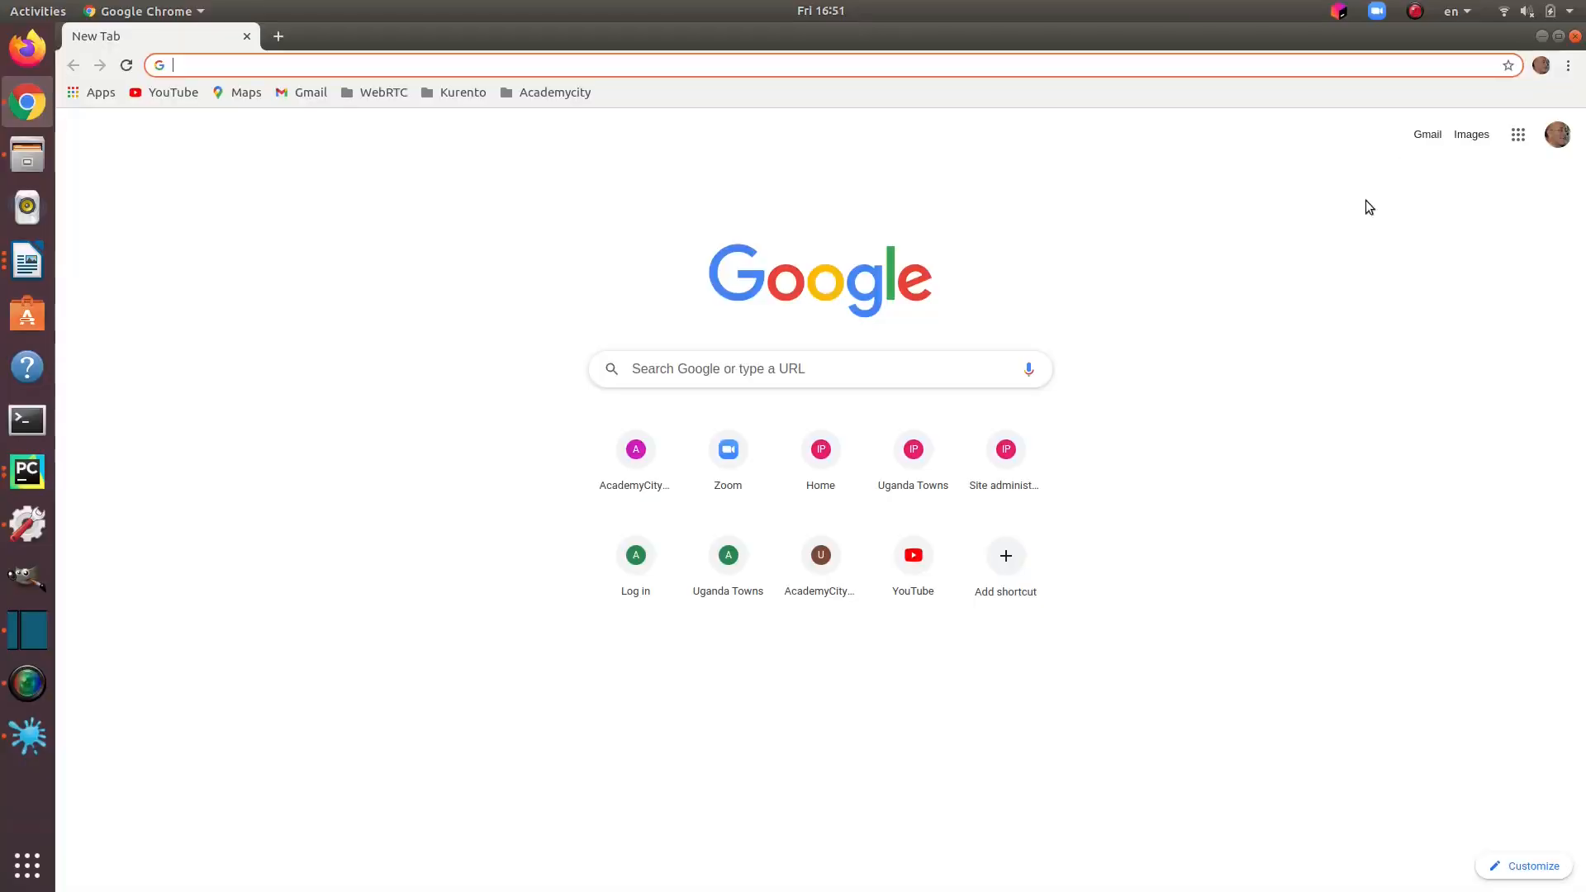
# Step: Open the academycity.org website
pyautogui.write('academycity.org')
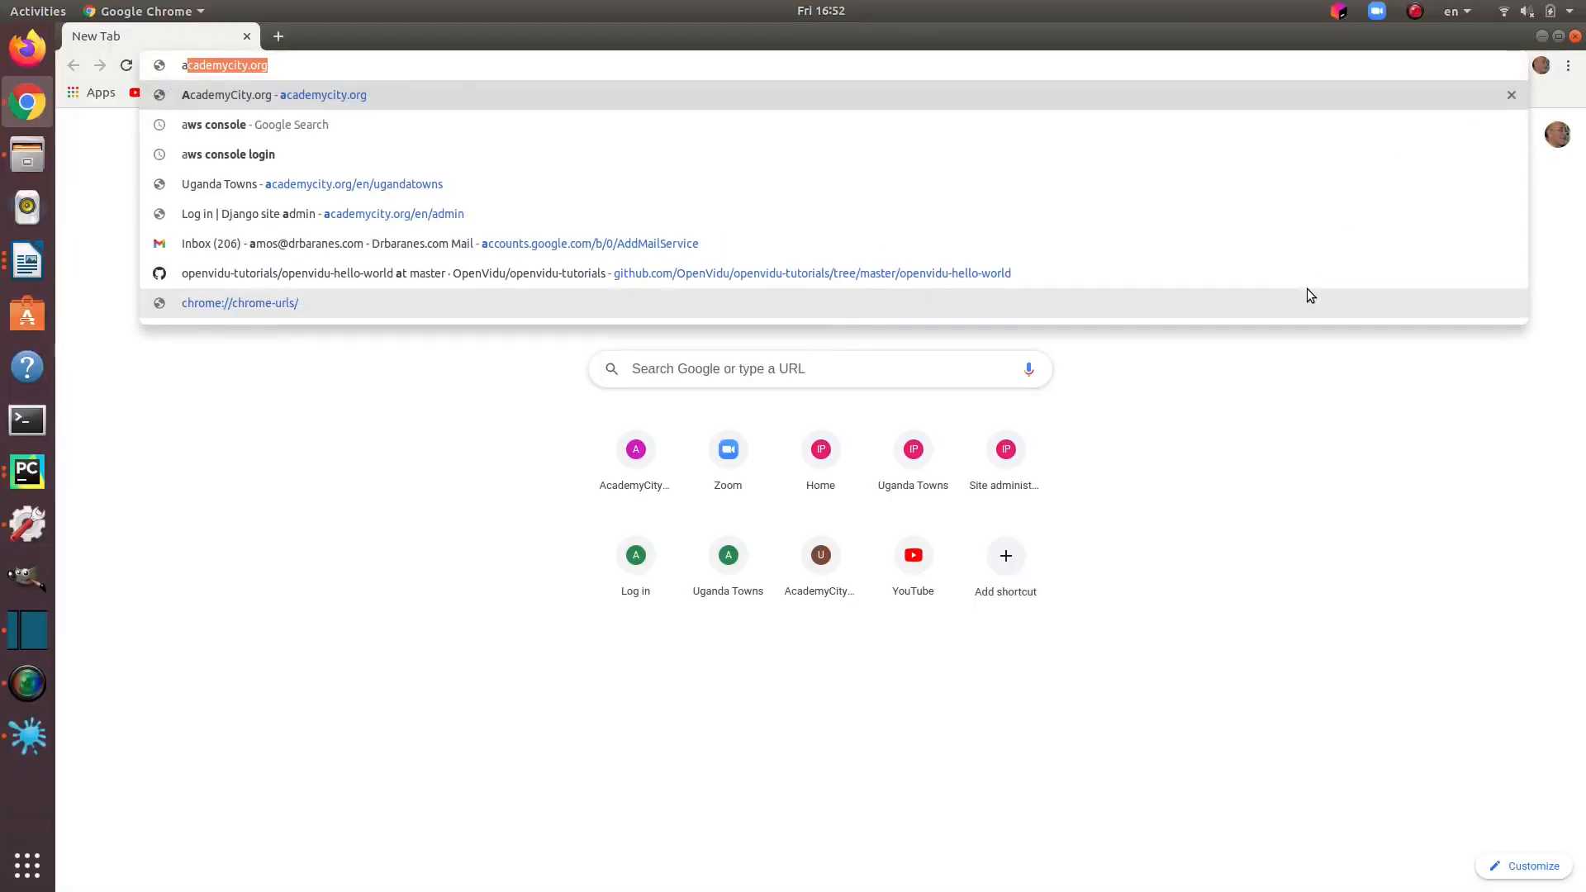
pyautogui.press('Right')
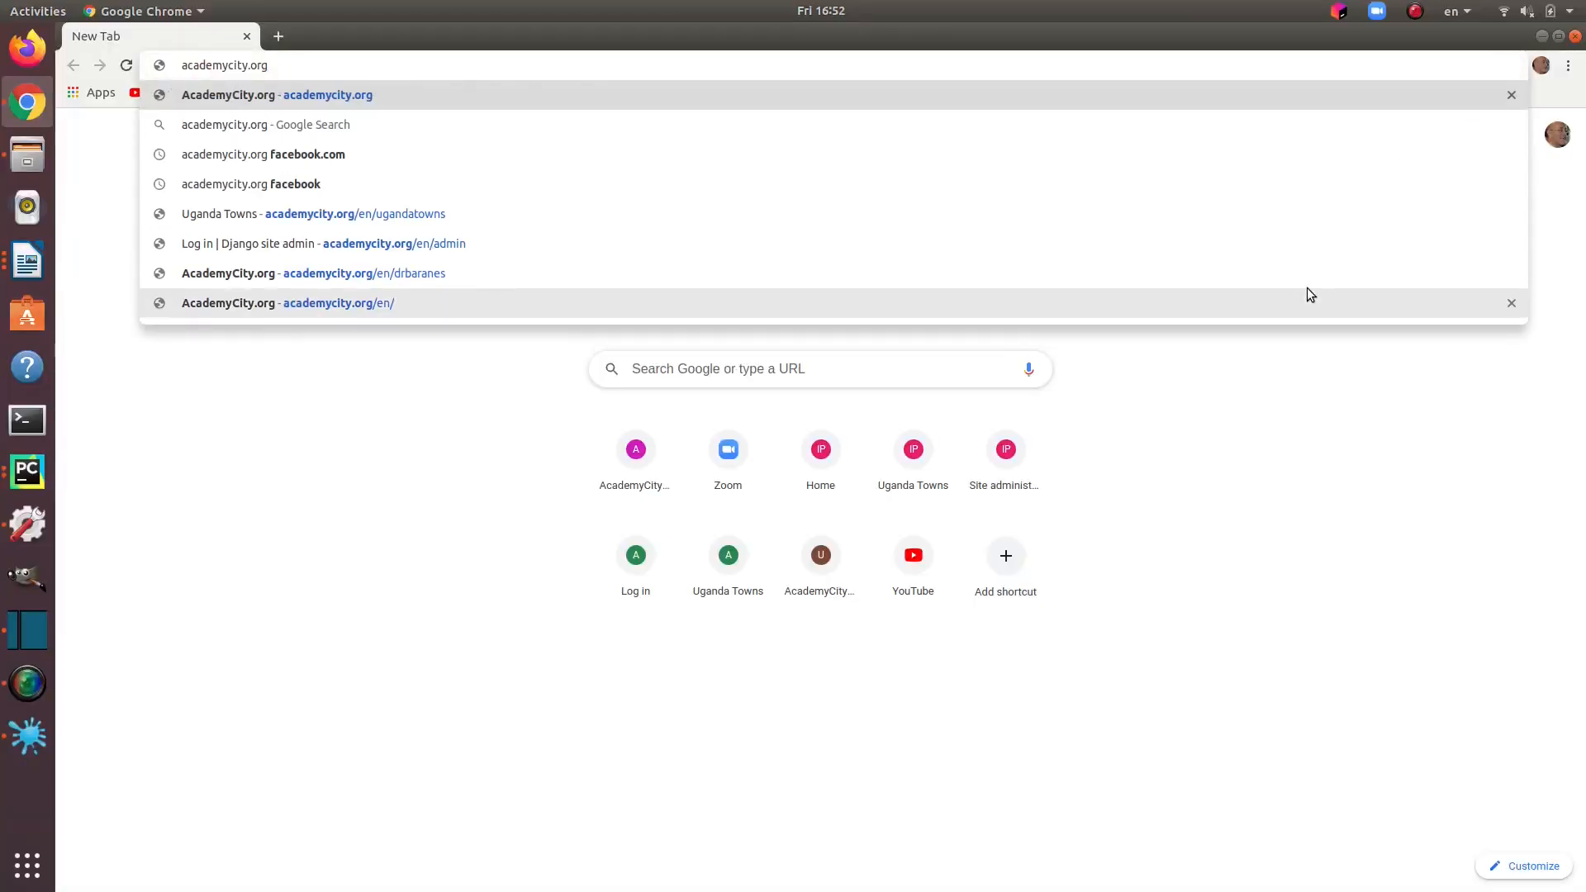
pyautogui.press('Return')
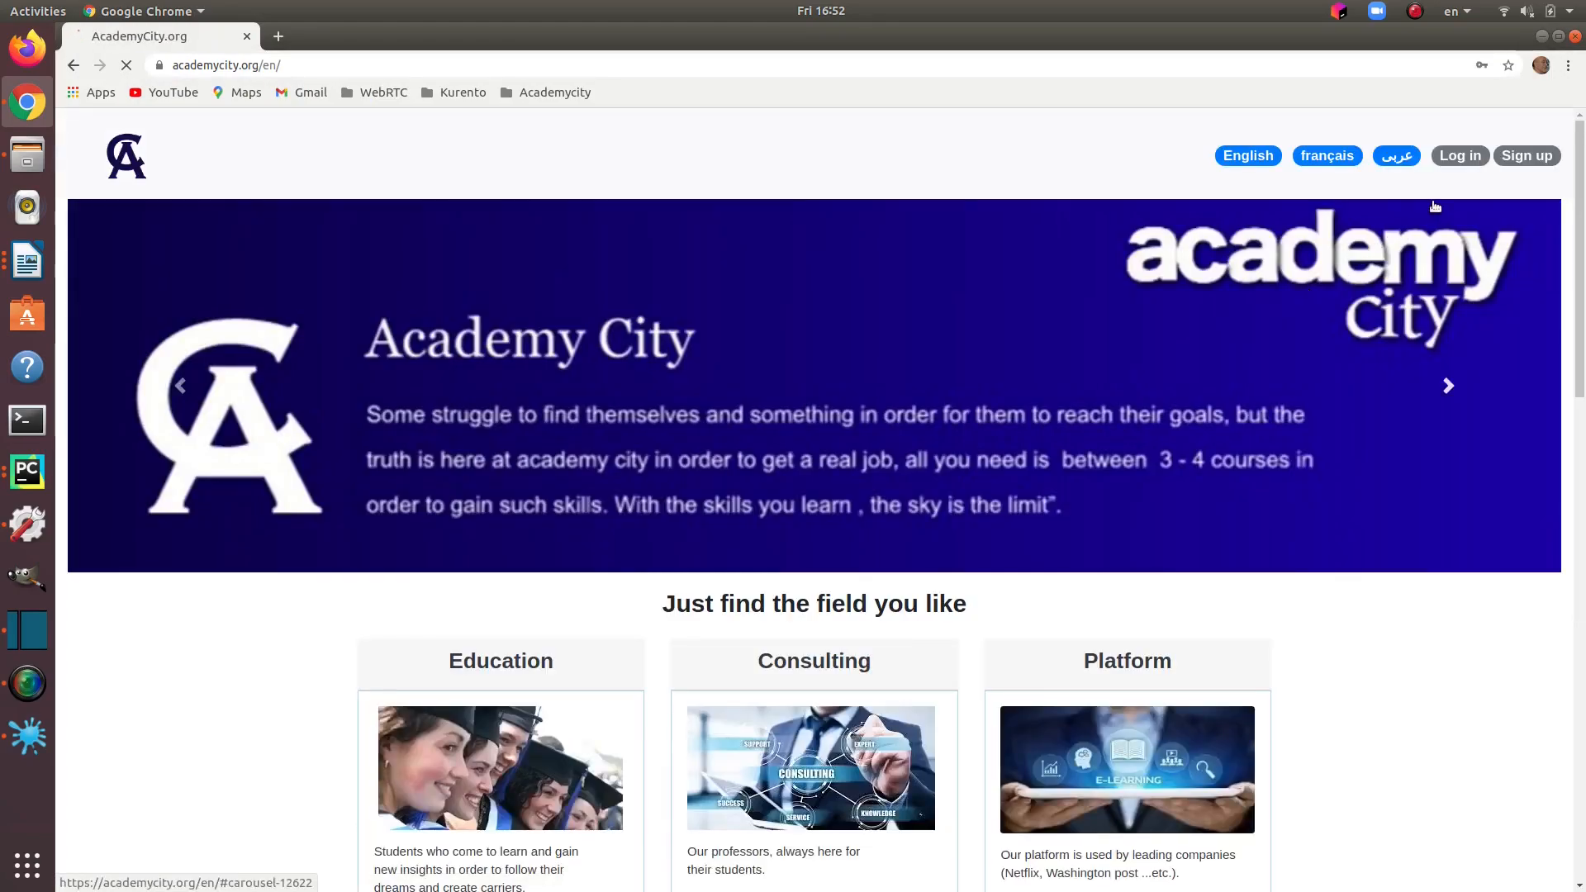
# Step: Sign in to the site with the saved instructor username and password
pyautogui.click(1445, 158)
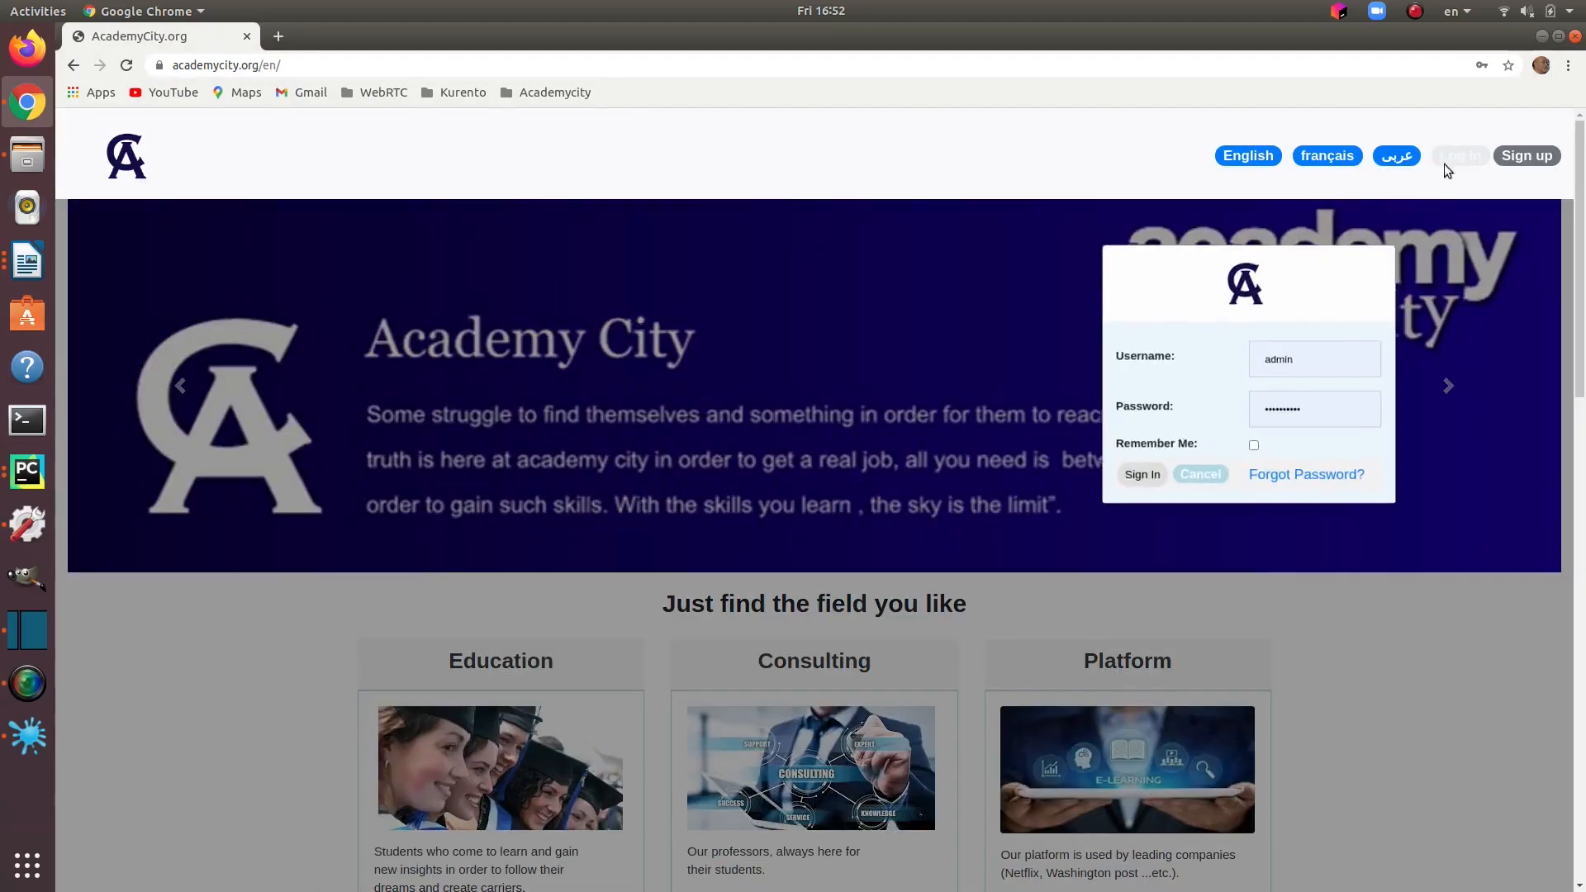
pyautogui.click(1308, 356)
pyautogui.click(1276, 463)
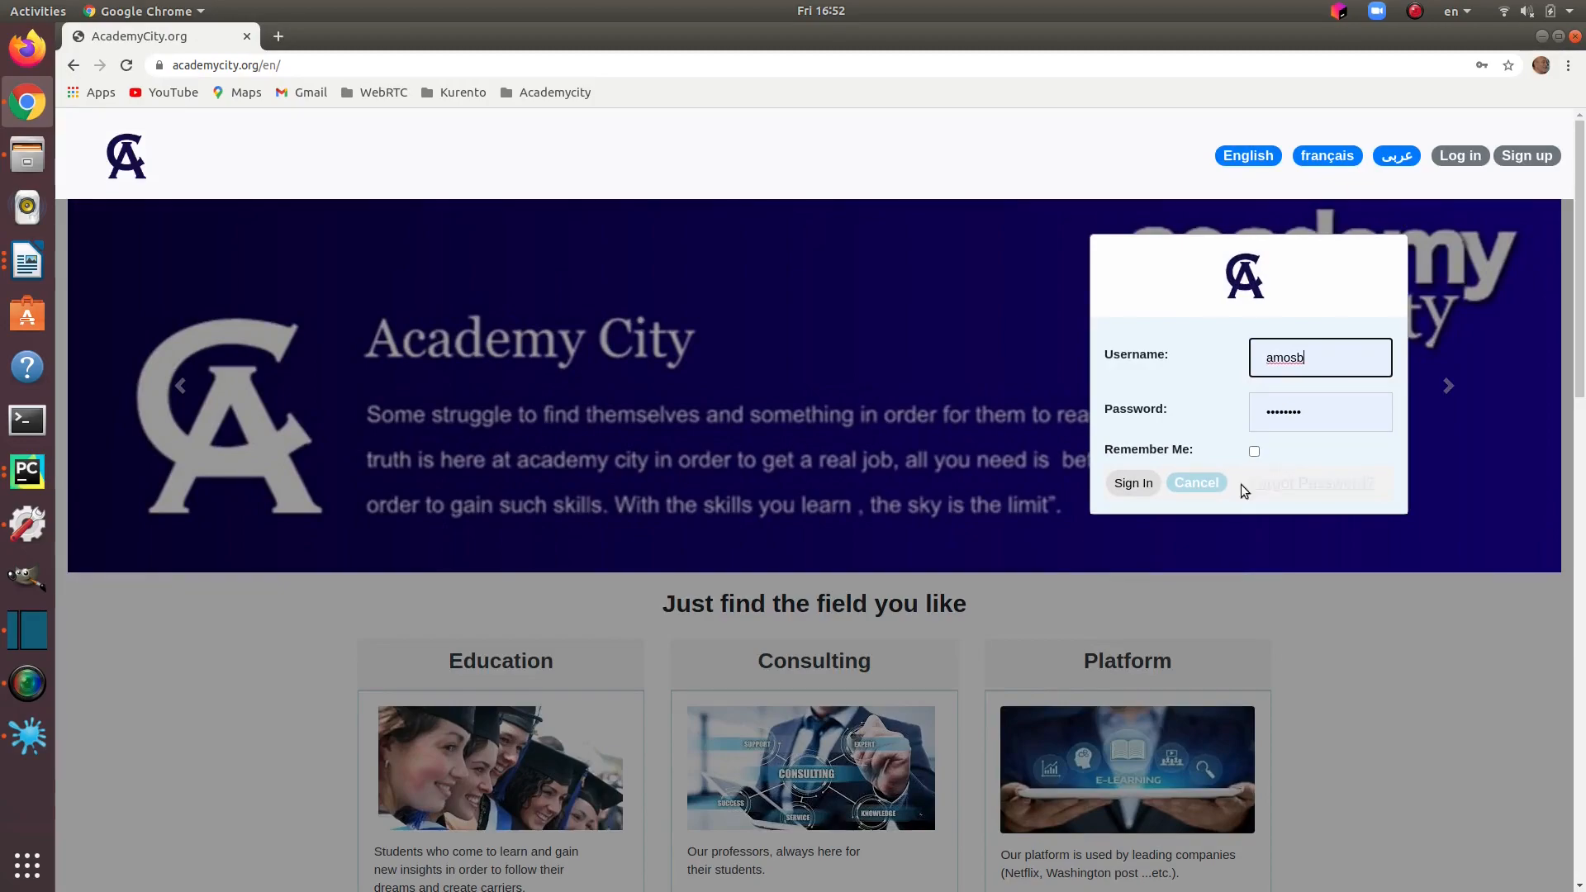
pyautogui.click(1131, 484)
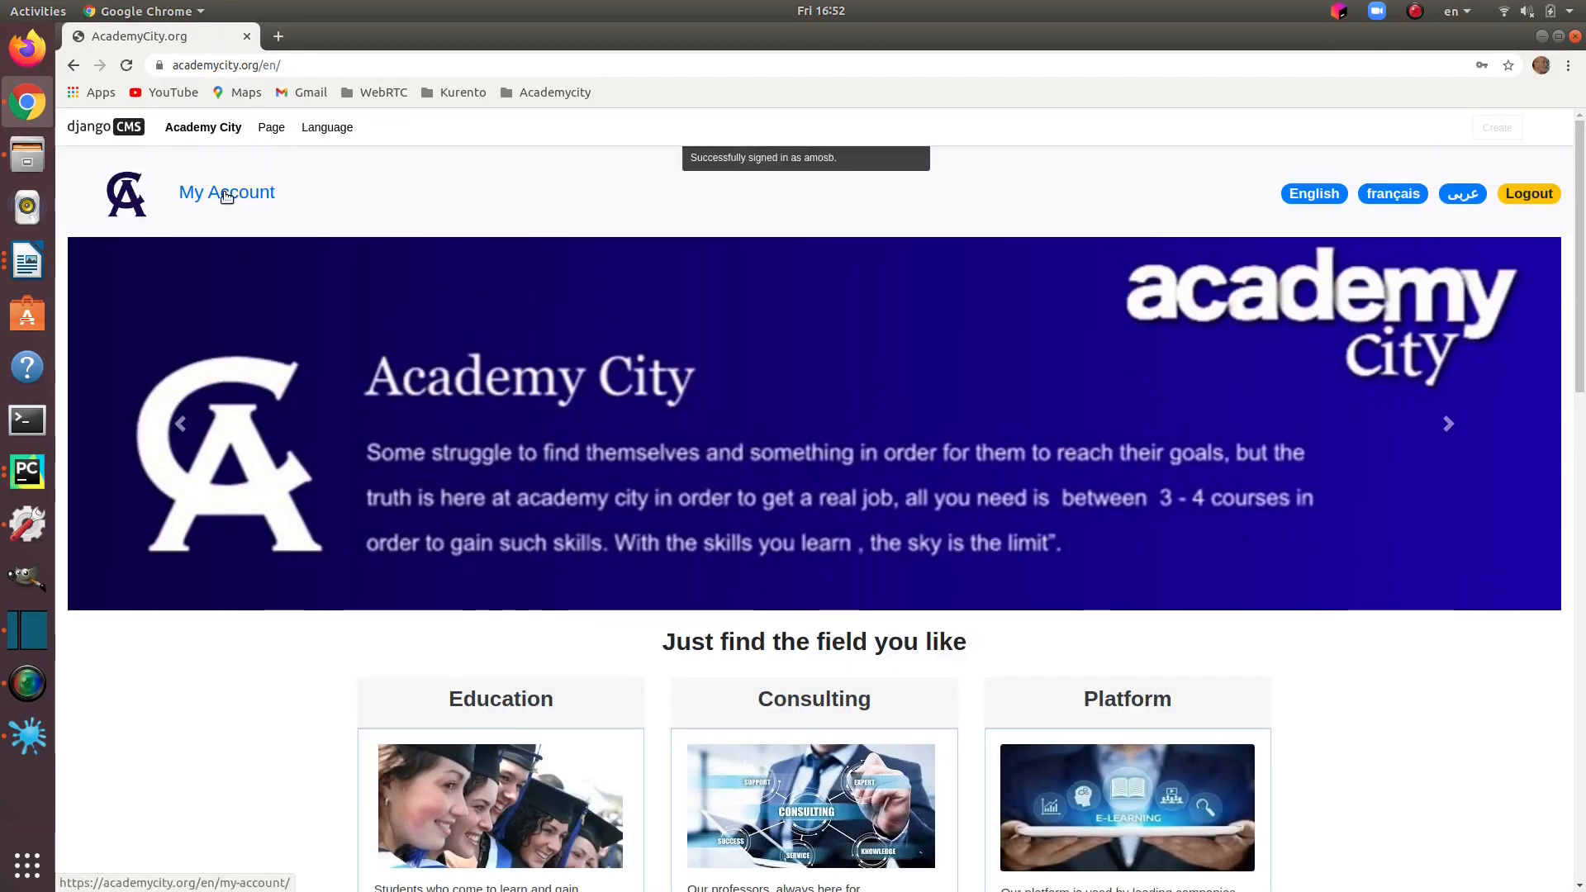
pyautogui.click(223, 195)
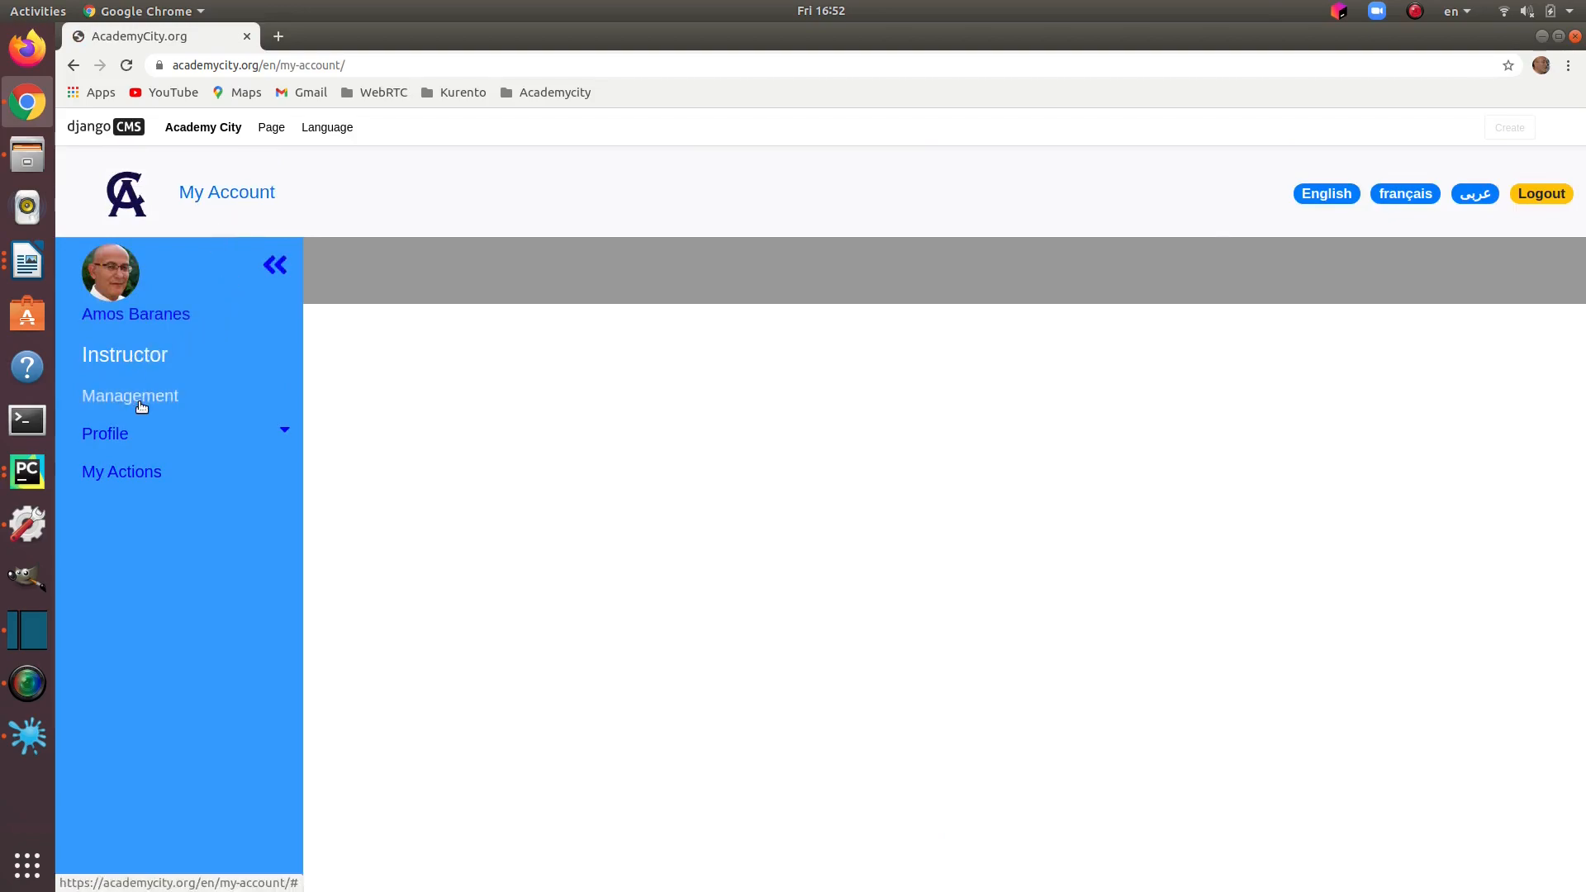
pyautogui.click(143, 403)
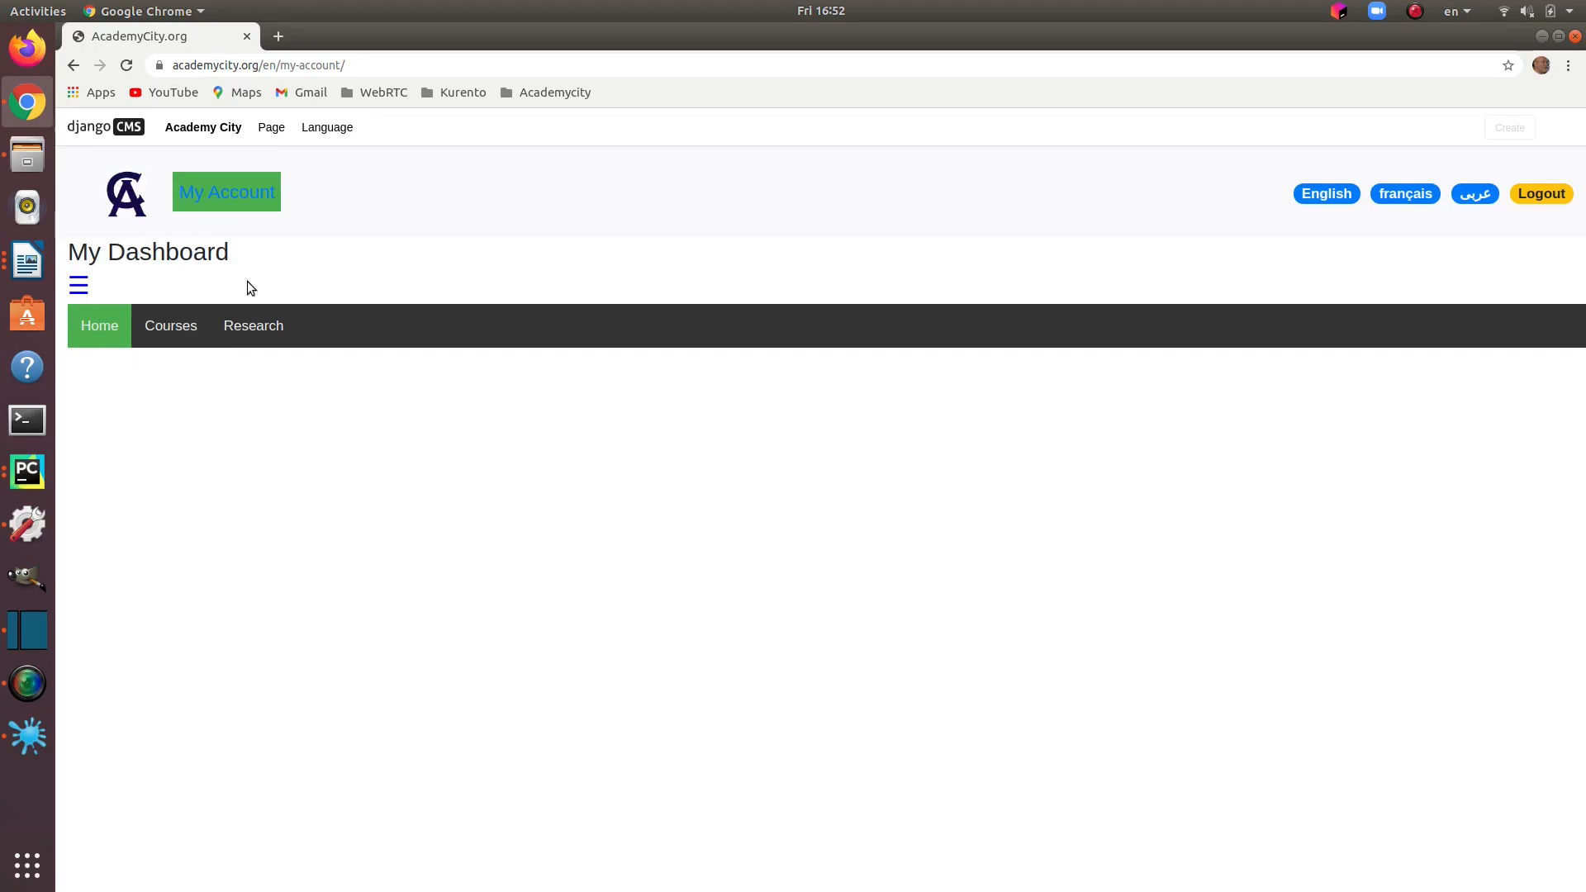
pyautogui.click(172, 329)
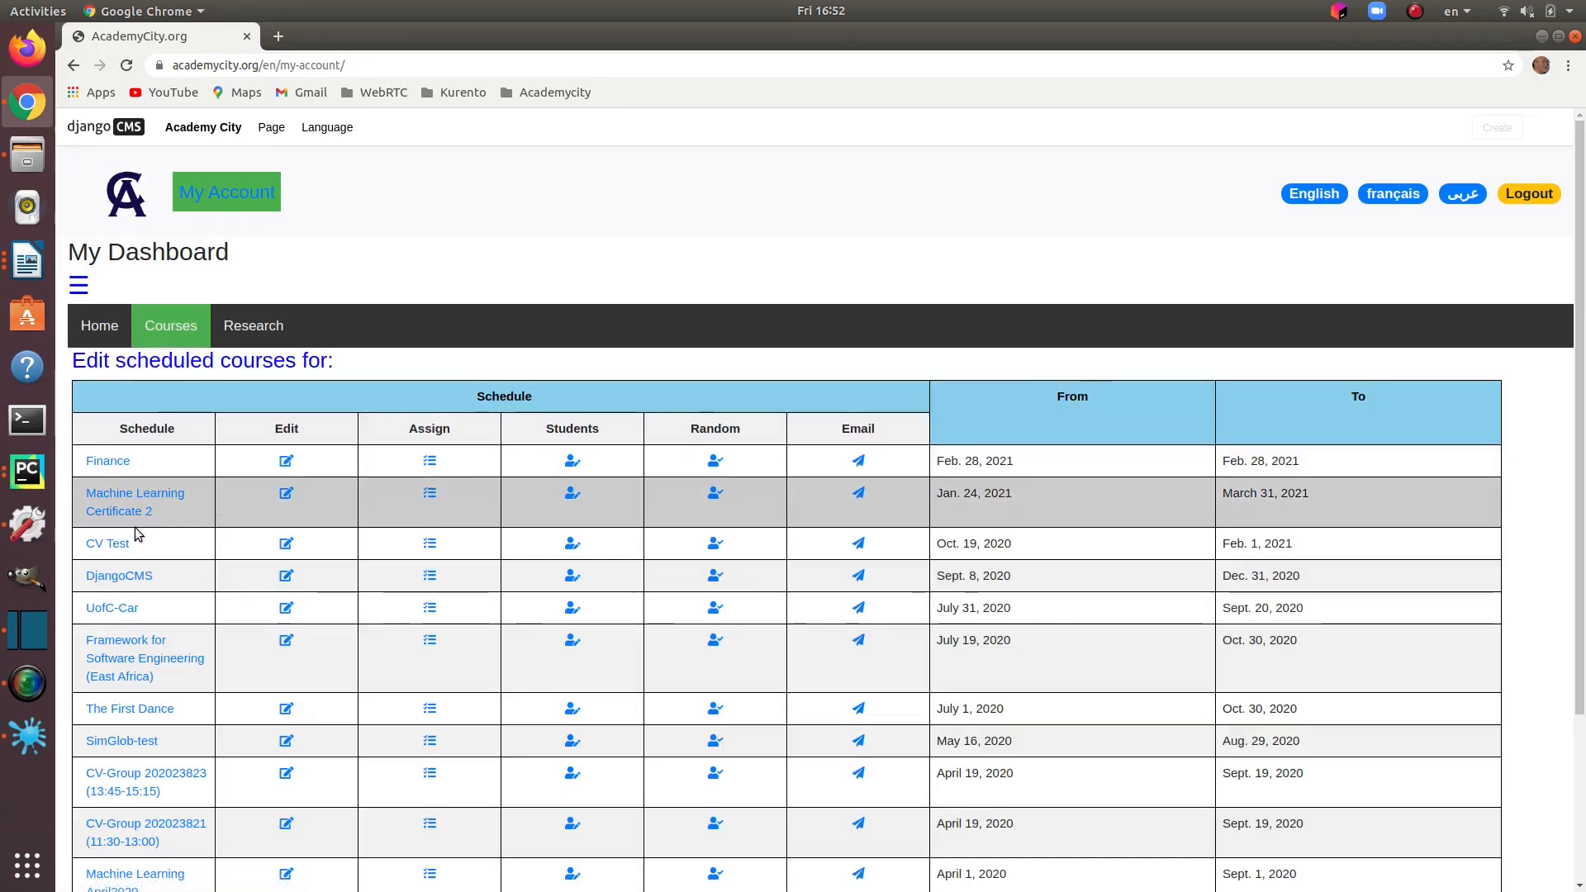
pyautogui.click(147, 778)
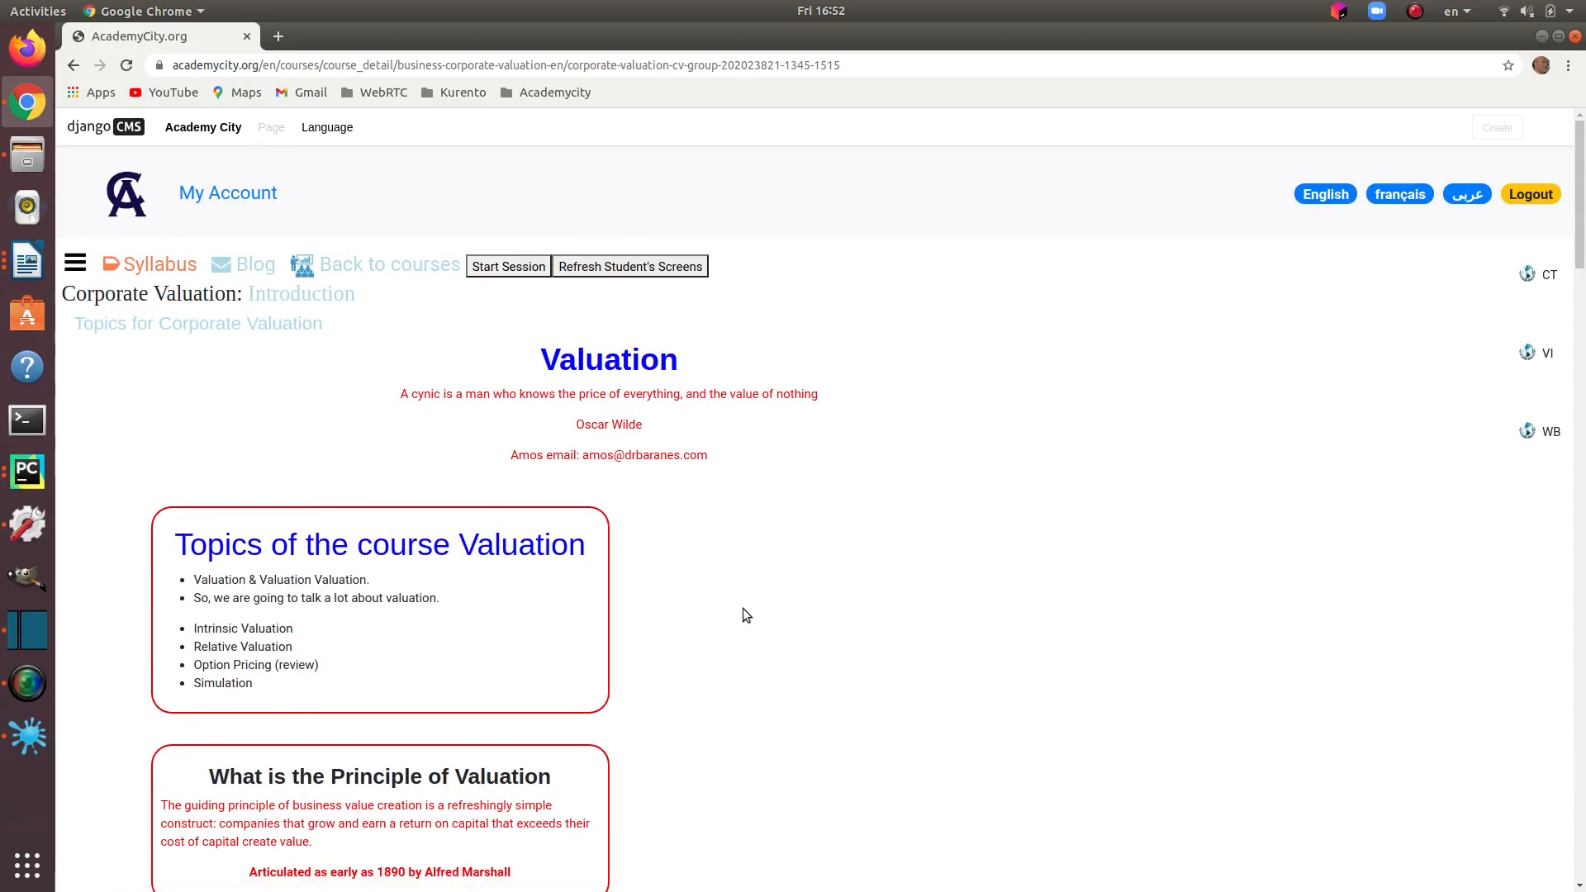
# Step: Show the course outline, add a section named "Cot of Capital", and reload the page
pyautogui.click(76, 265)
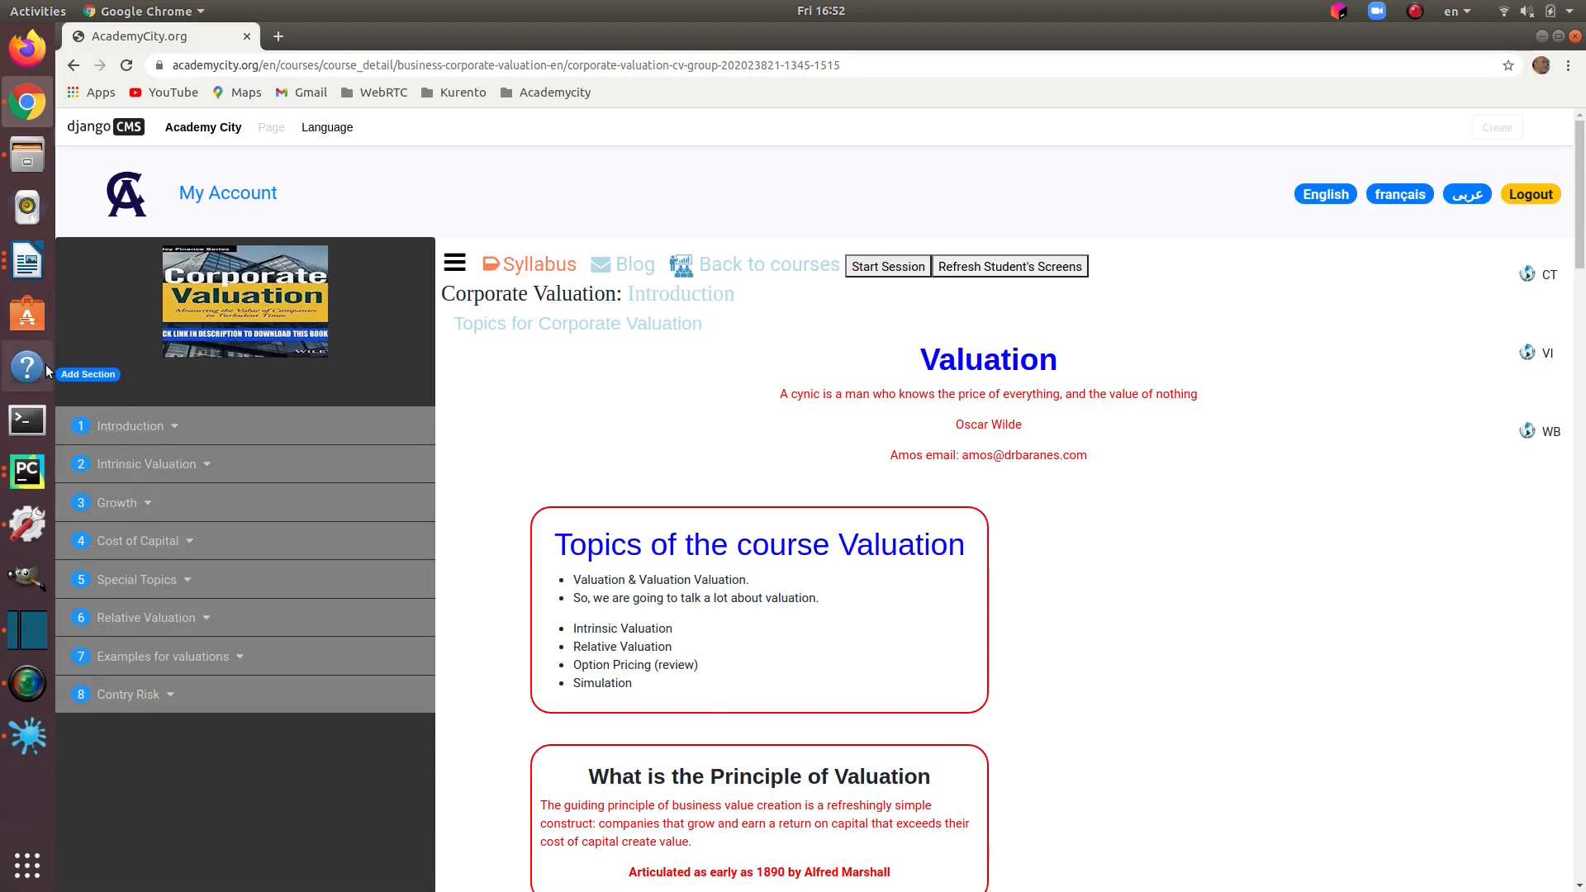
pyautogui.click(120, 518)
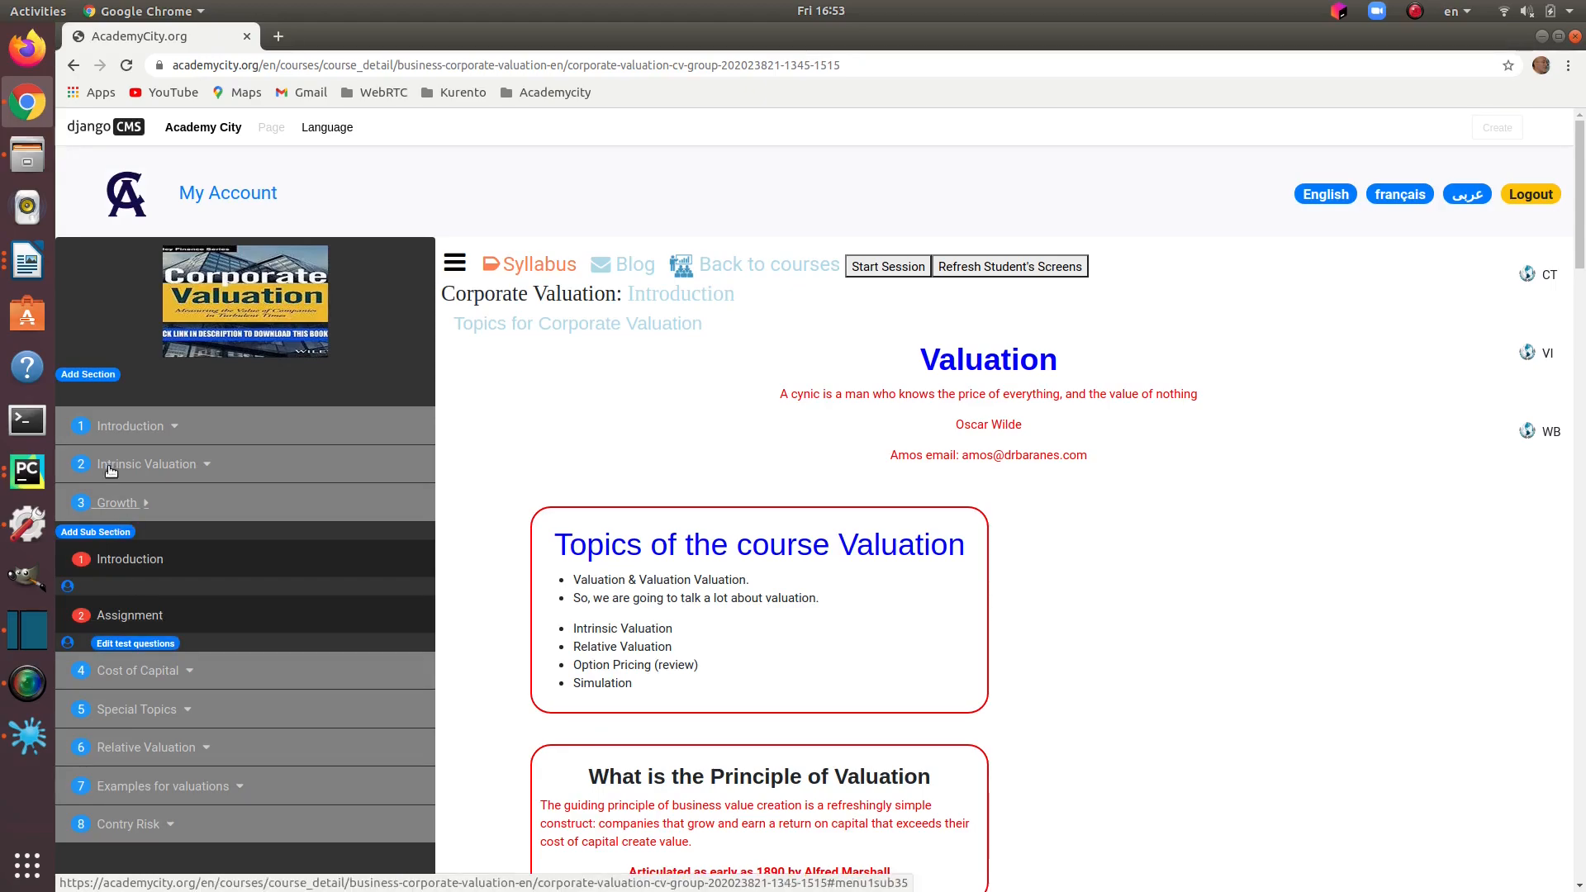
pyautogui.click(93, 376)
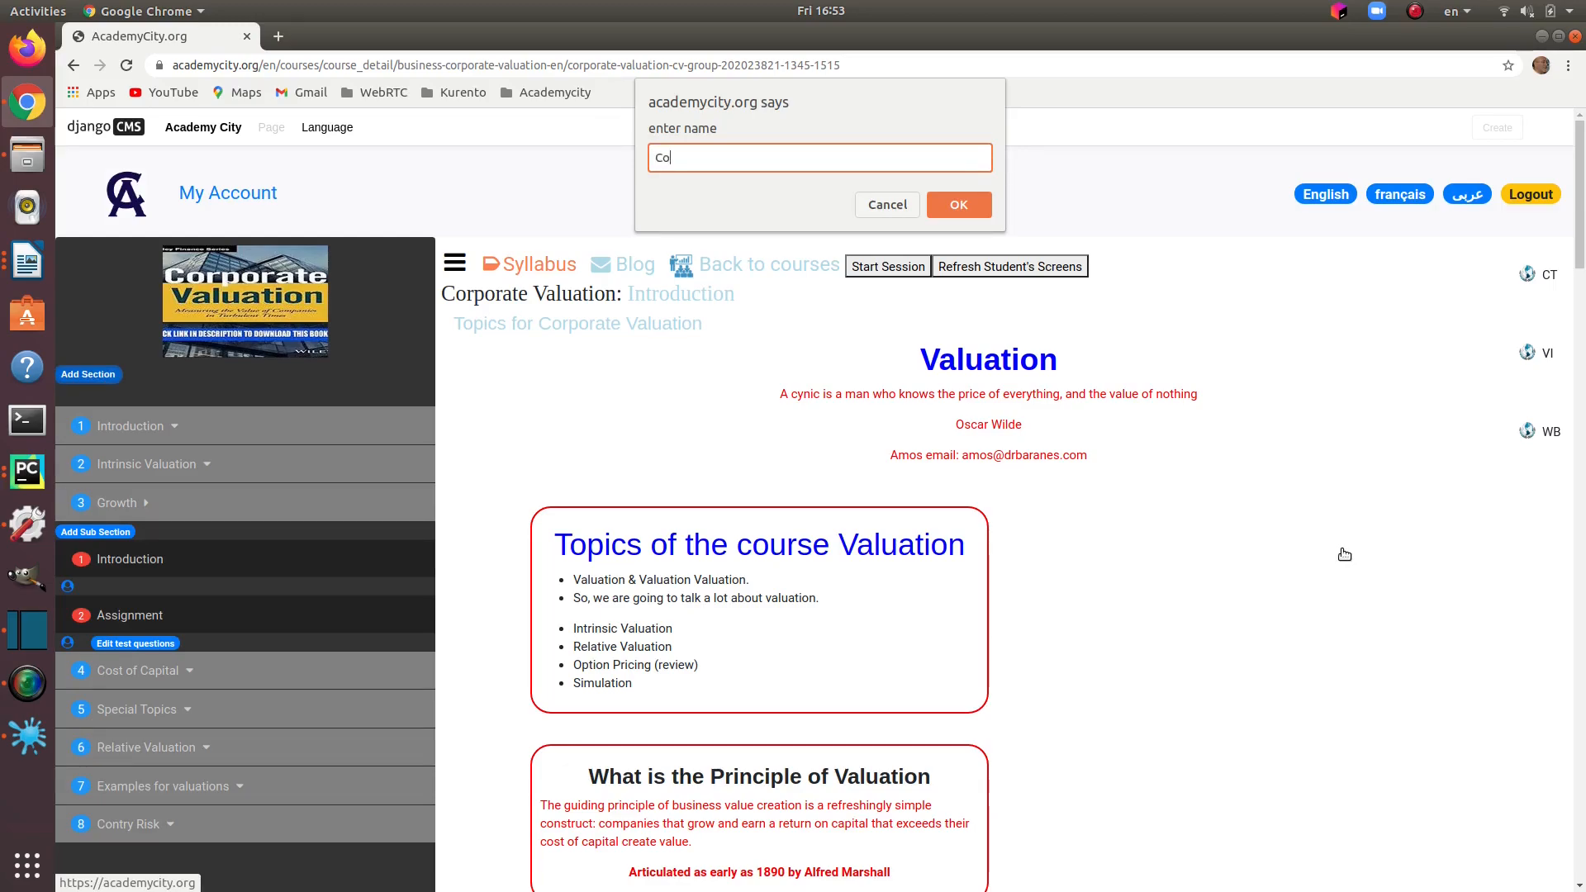
pyautogui.write('Cot of Capital')
pyautogui.click(949, 208)
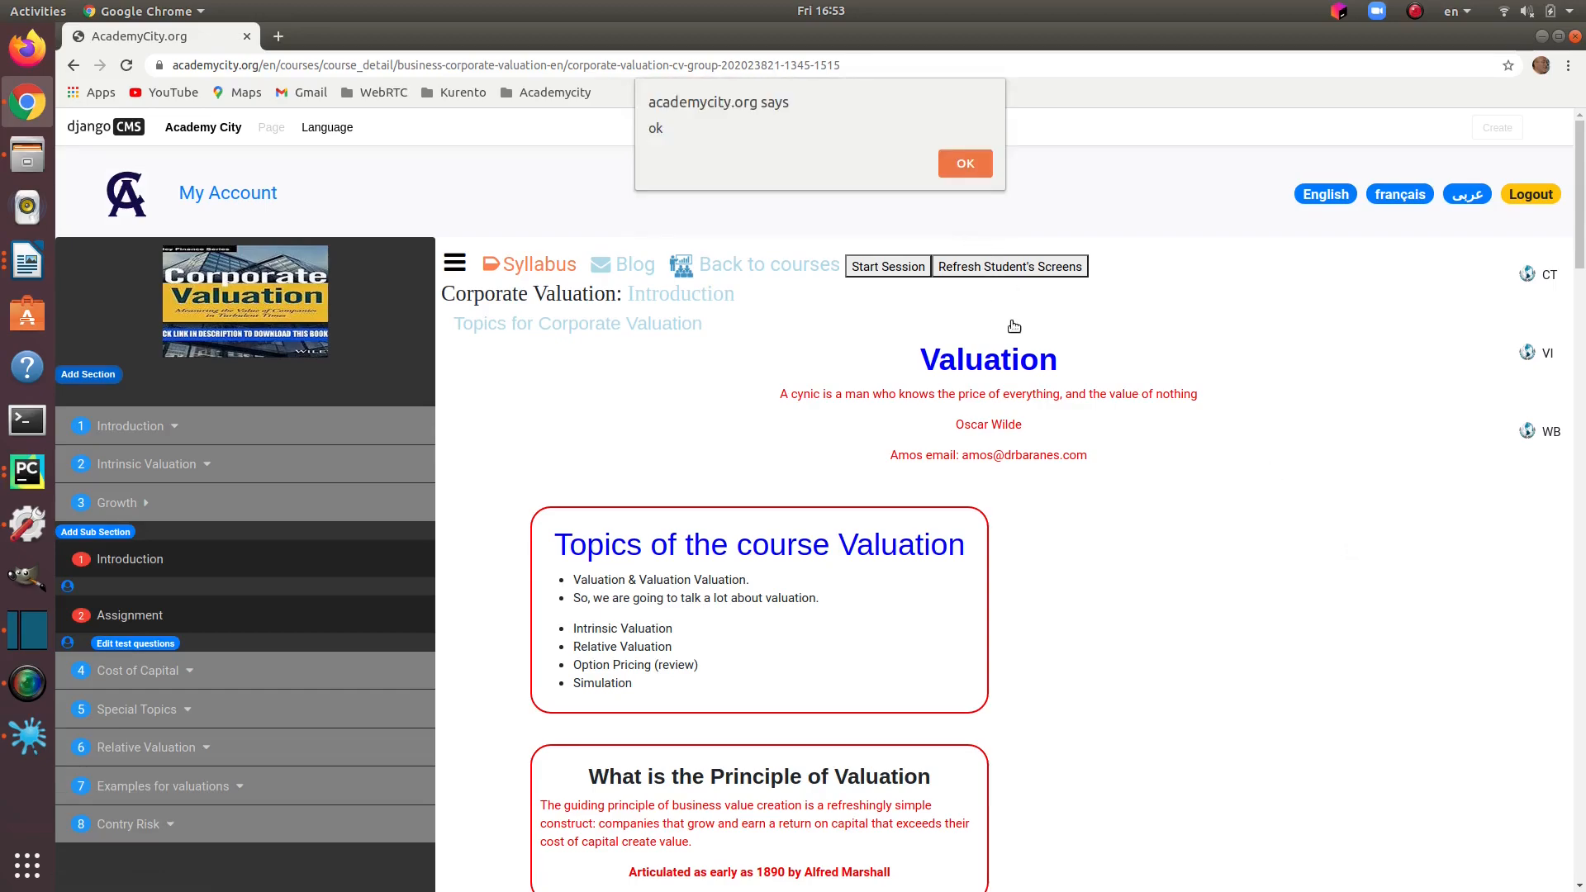
pyautogui.click(963, 171)
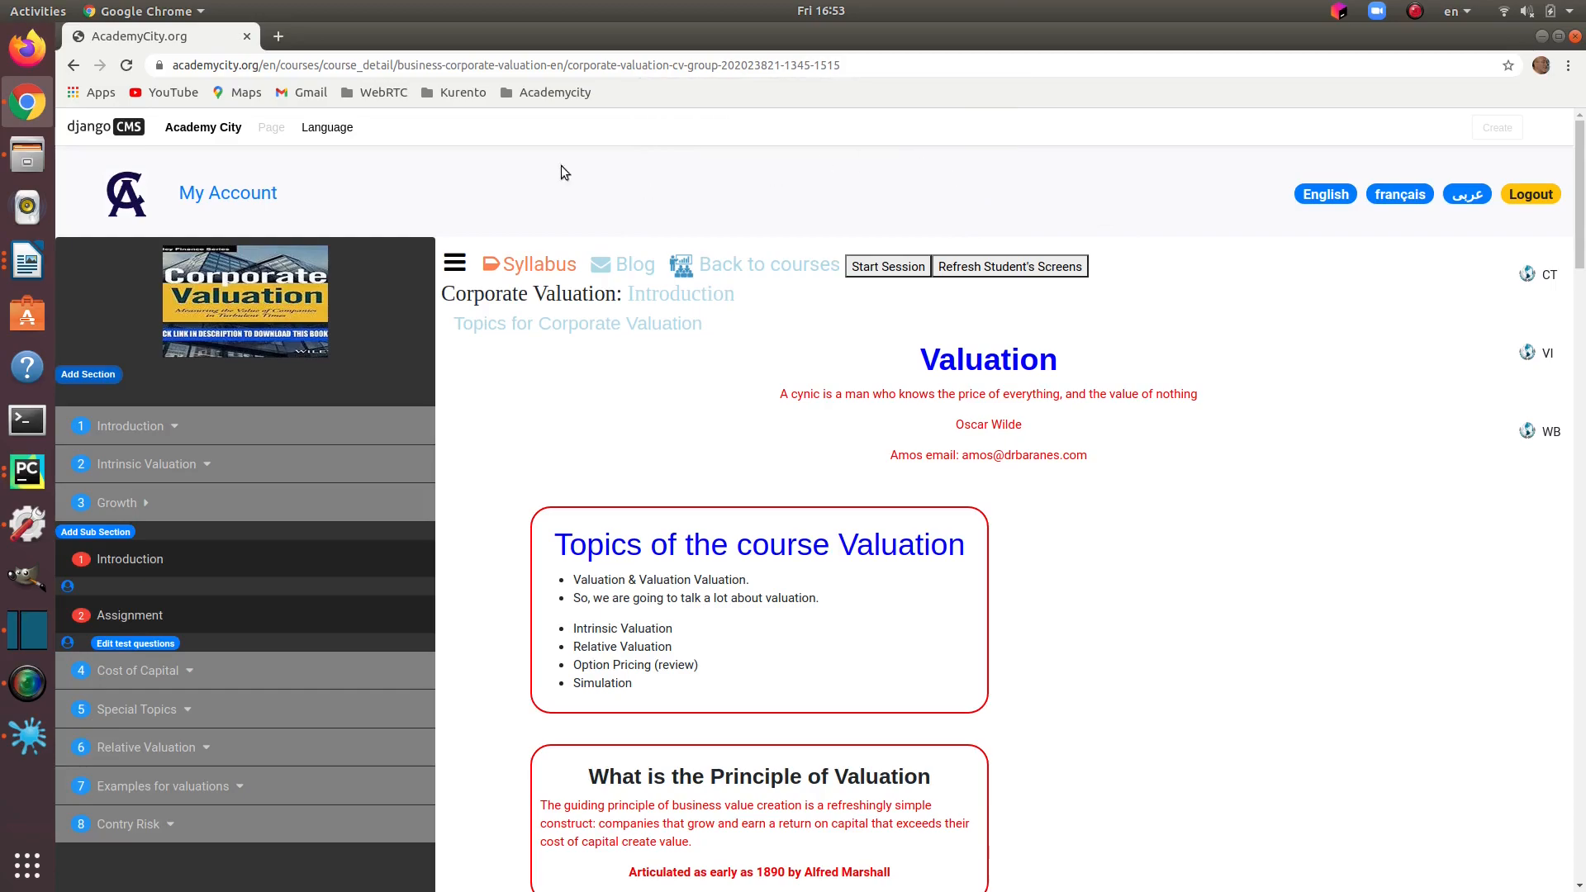
pyautogui.click(124, 68)
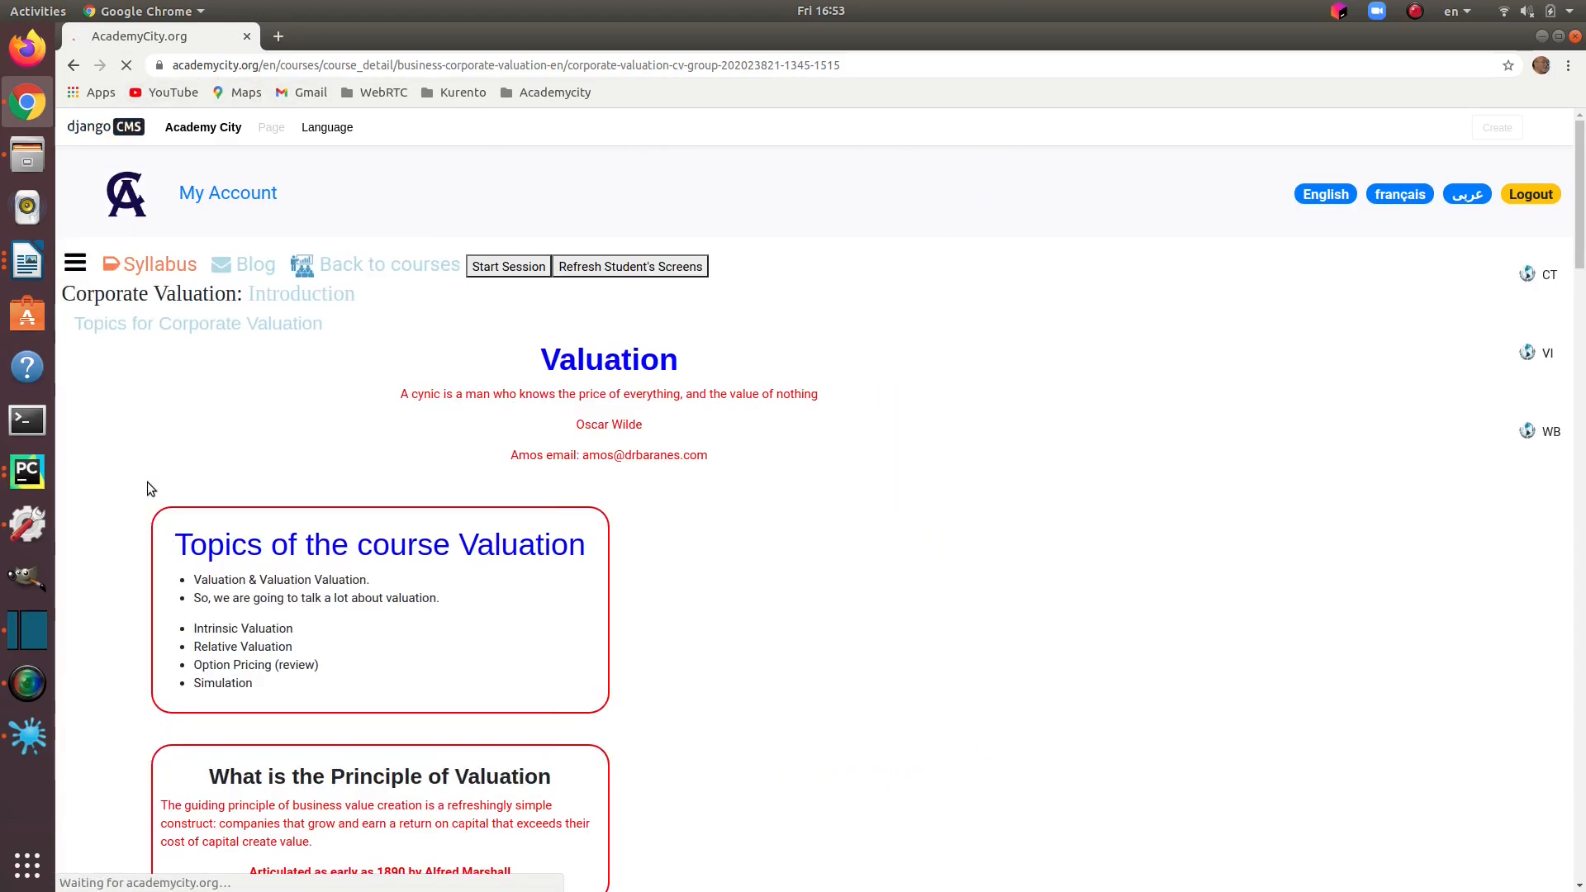
# Step: Add a sub section named "Cost of Eqiuty" to the "Cot of Capital" section in the course outline
pyautogui.click(75, 261)
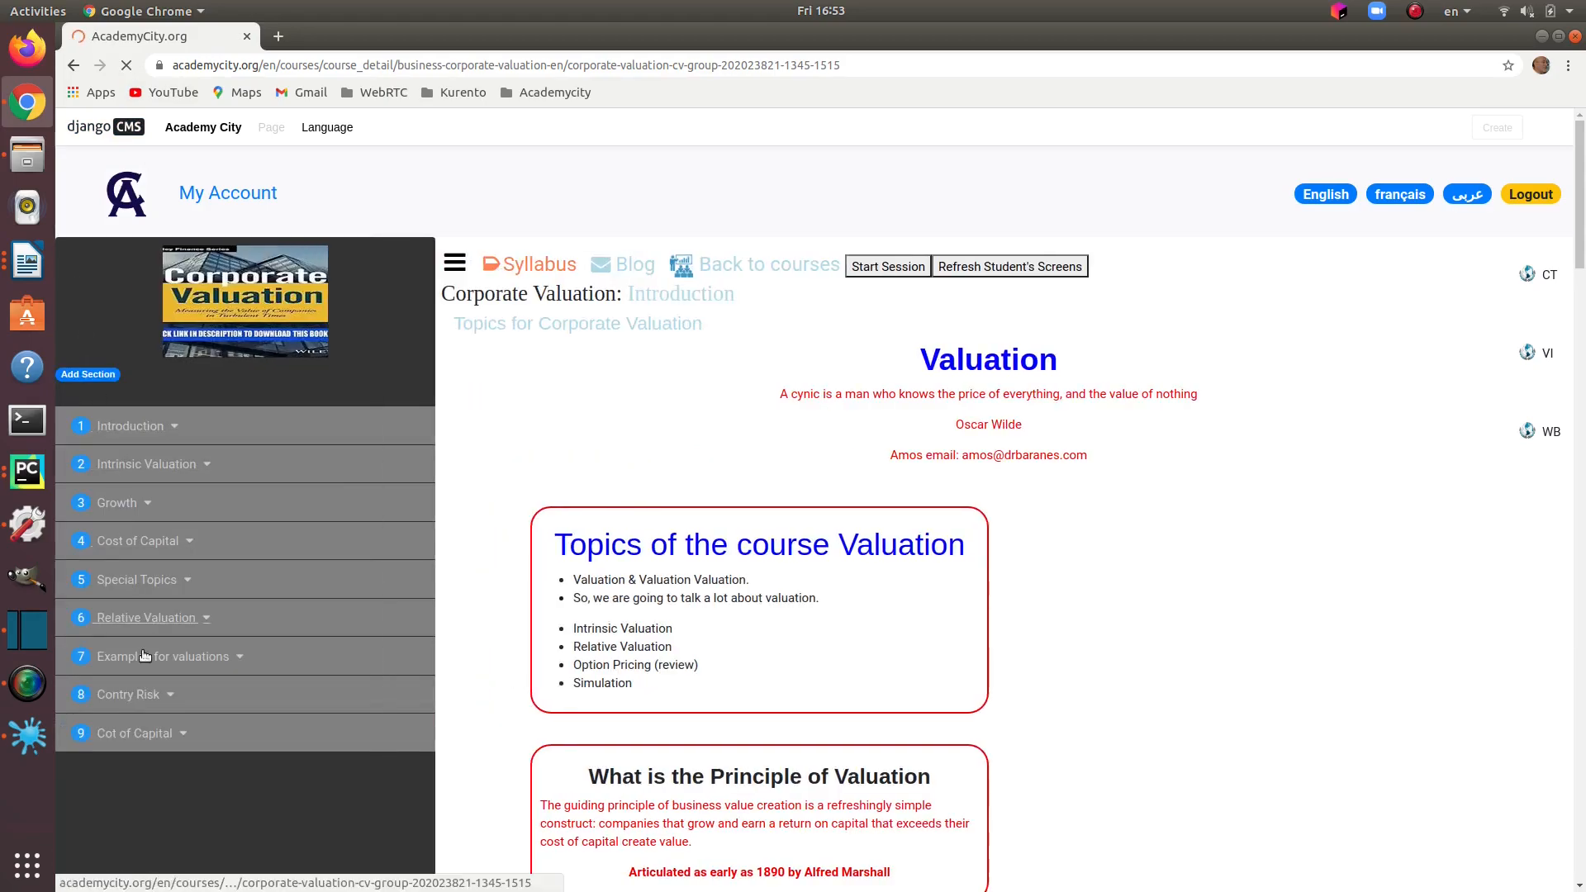
pyautogui.click(156, 738)
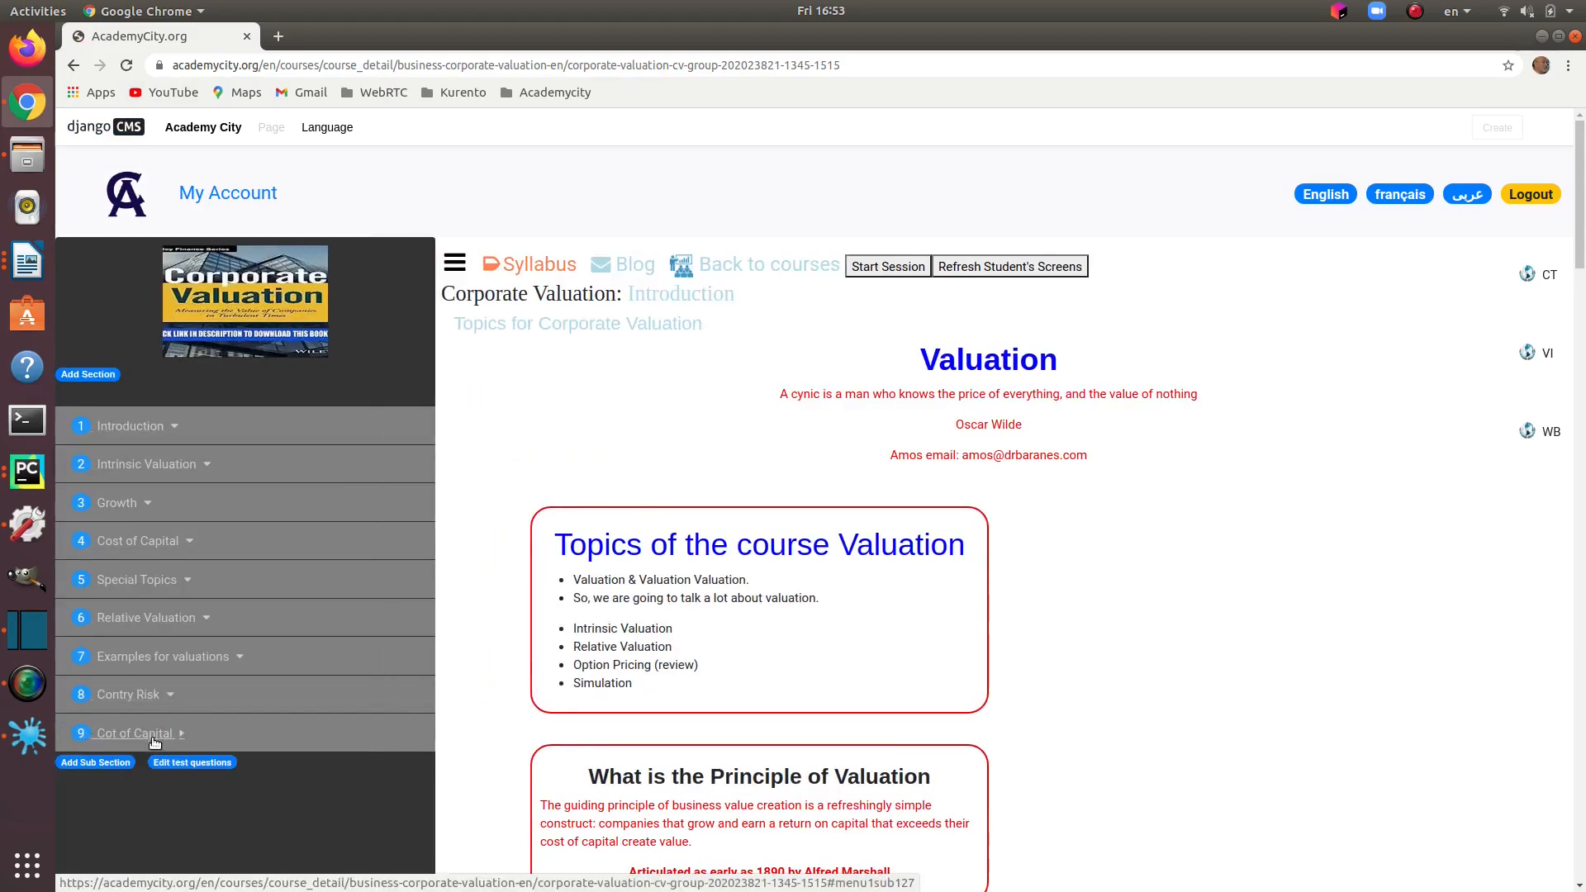
pyautogui.click(104, 761)
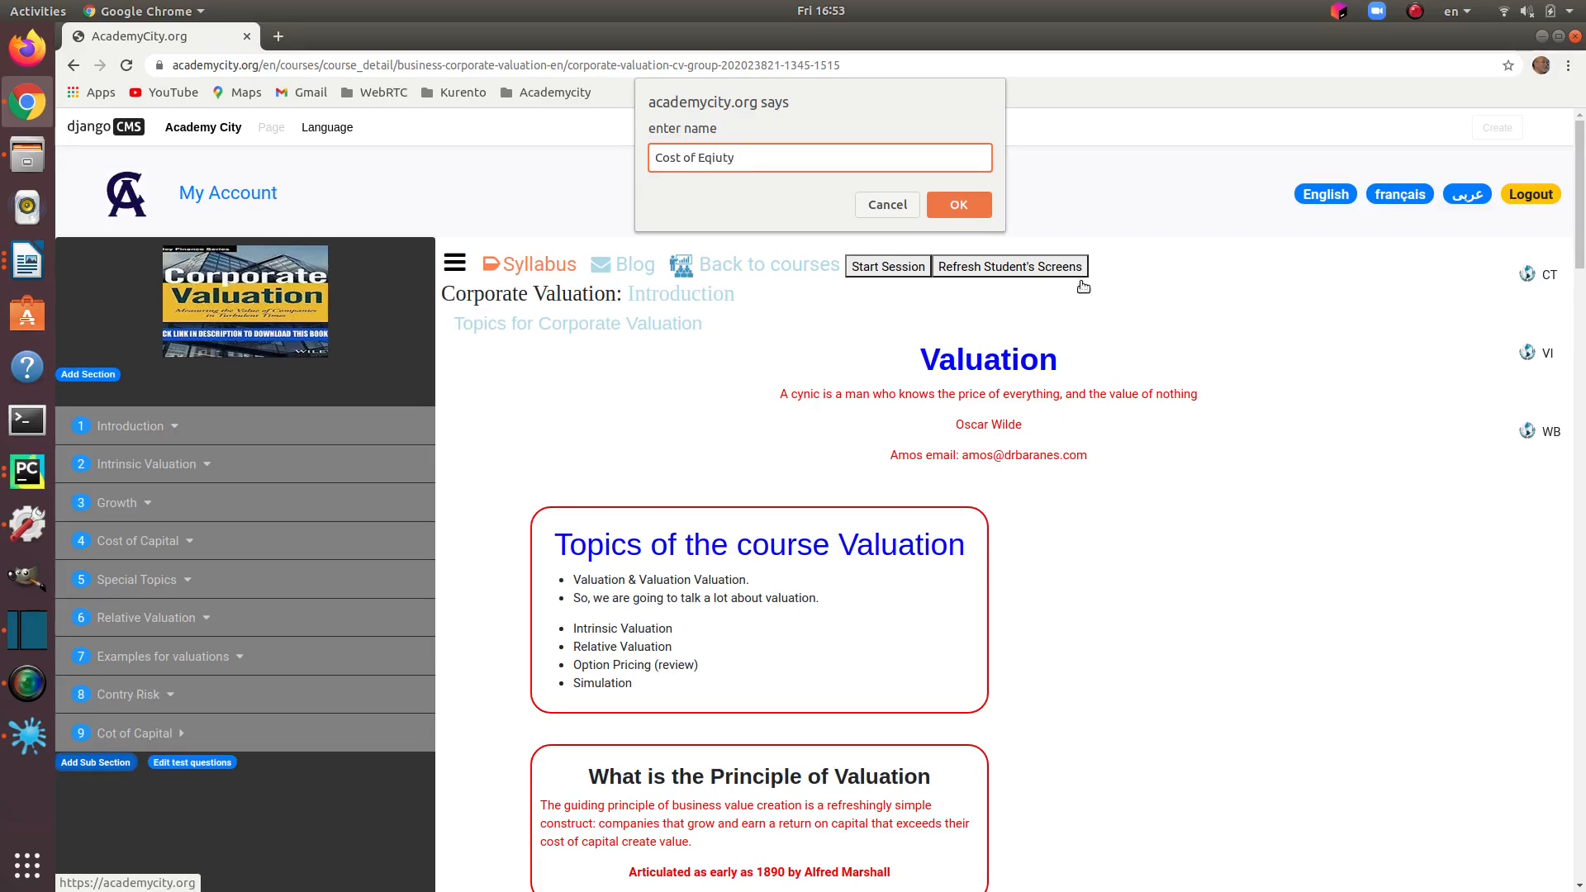
pyautogui.click(958, 204)
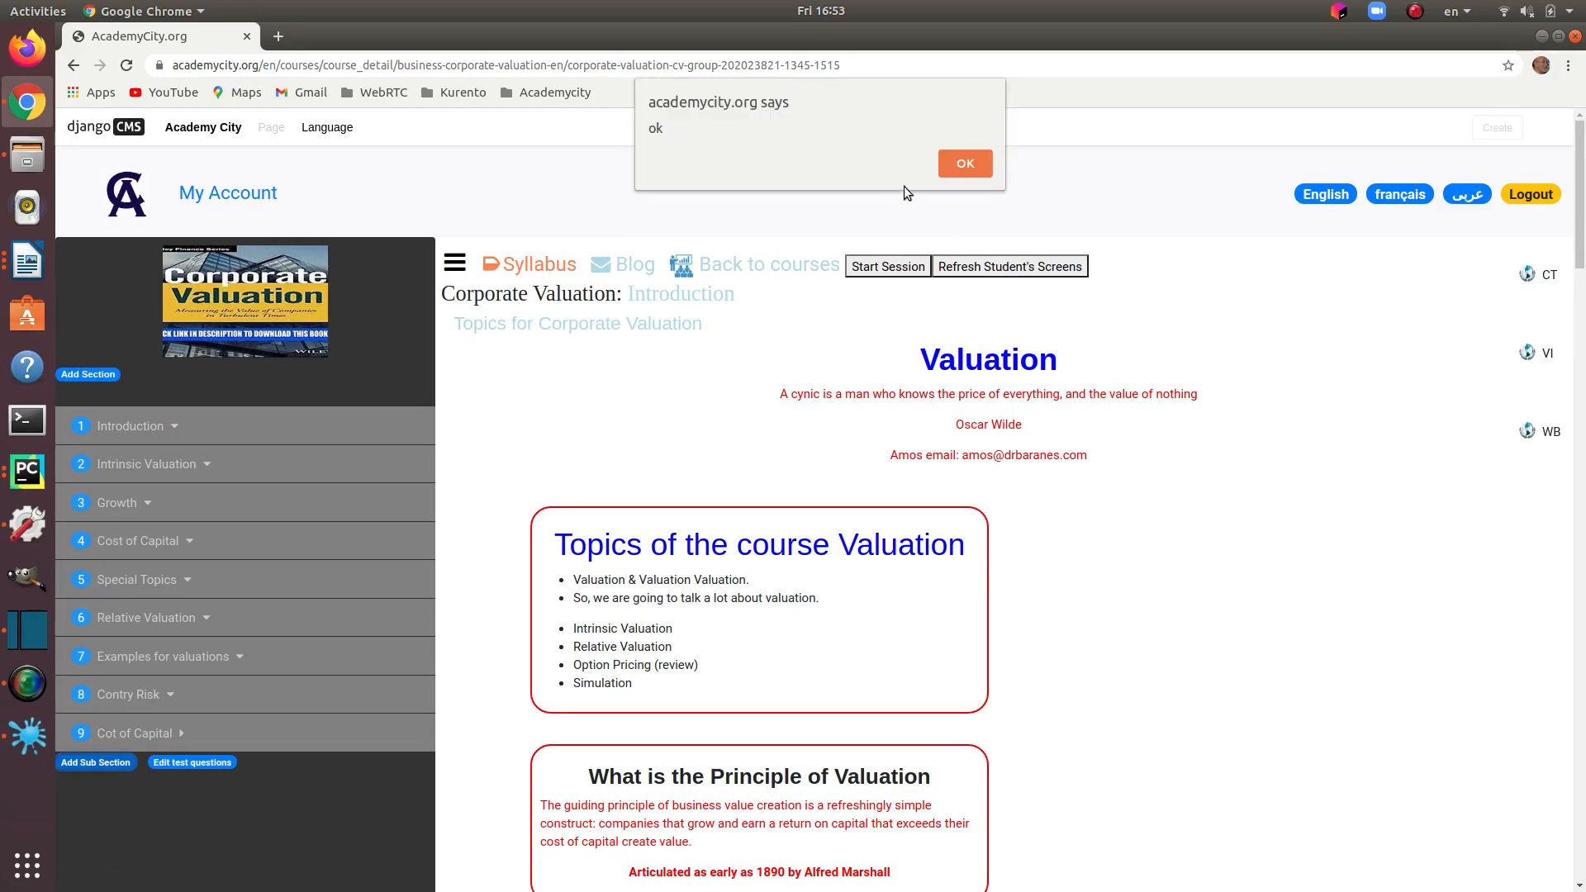
pyautogui.click(962, 163)
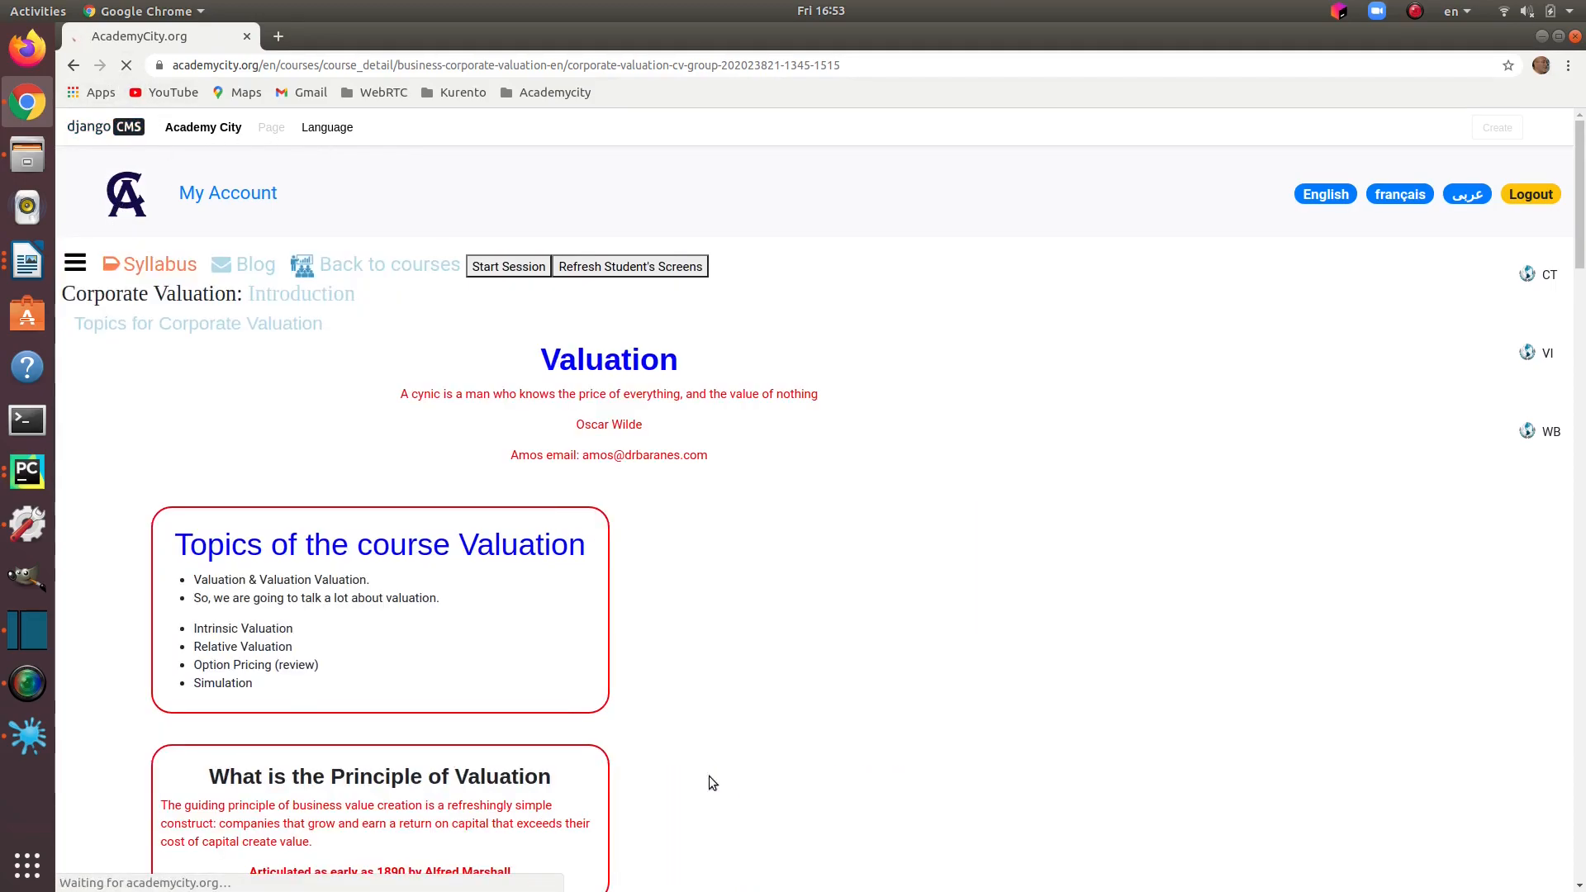
# Step: Expand the "Cot of Capital" section in the outline, and open the Intrinsic Valuation section's test questions
pyautogui.click(75, 266)
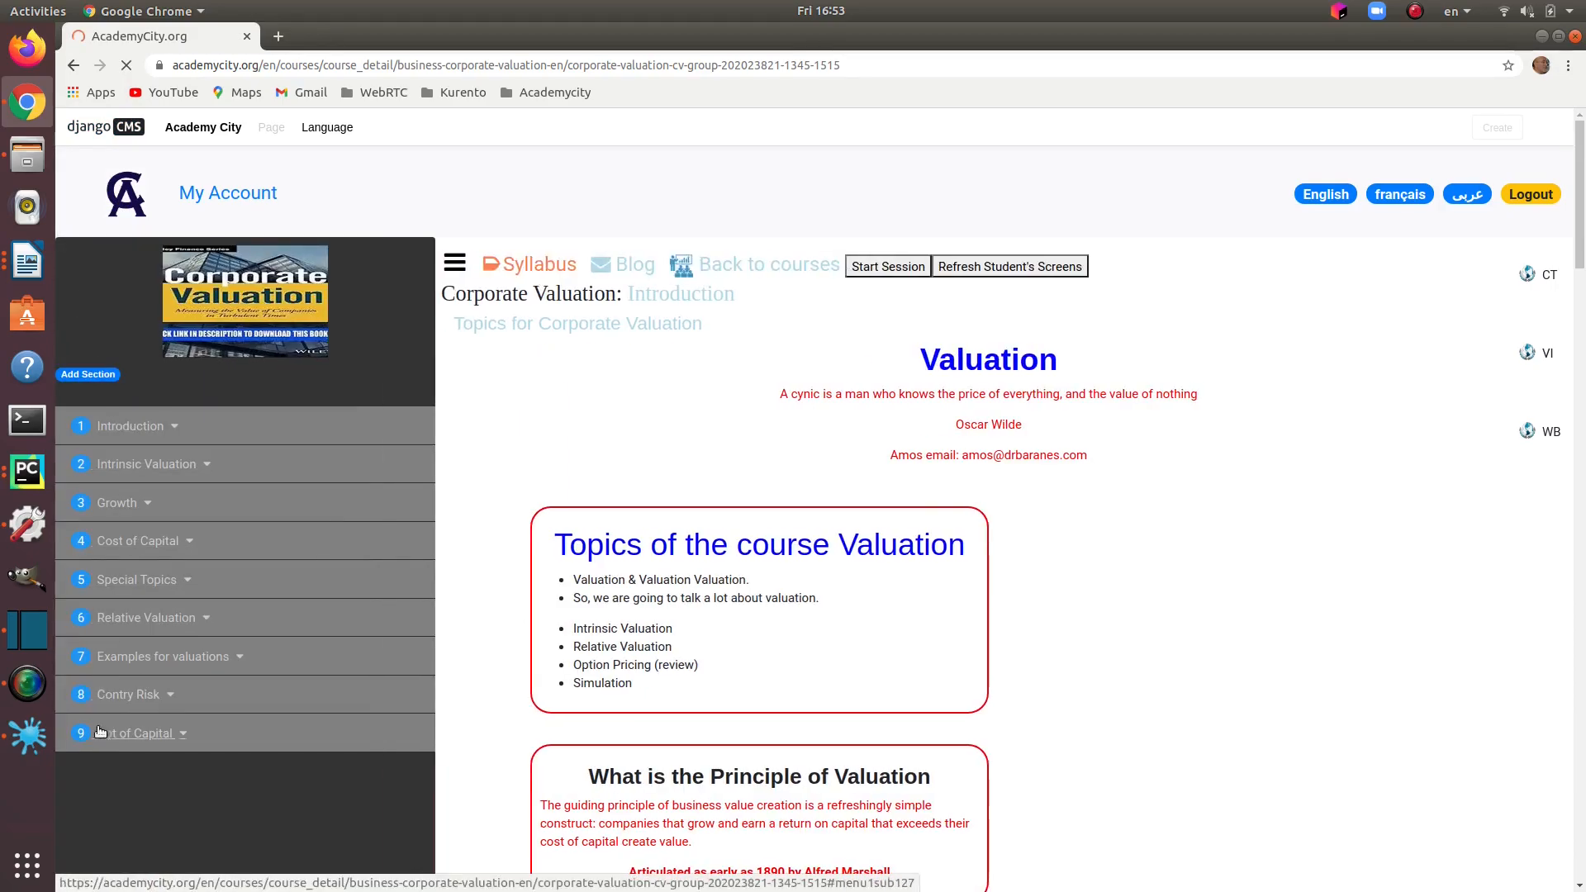
pyautogui.click(112, 738)
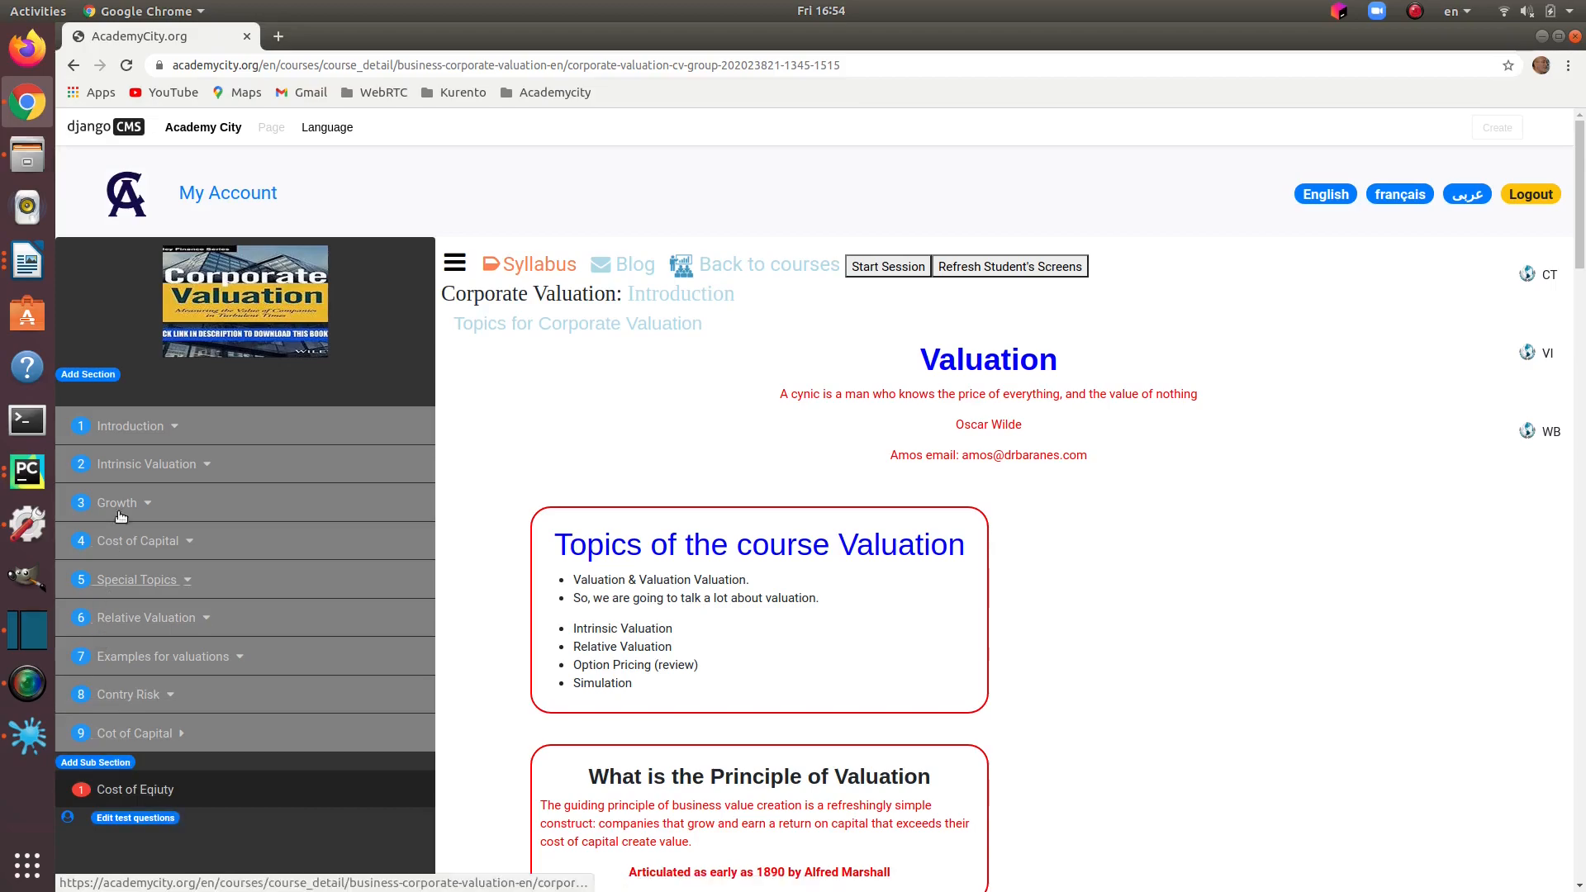
pyautogui.click(171, 474)
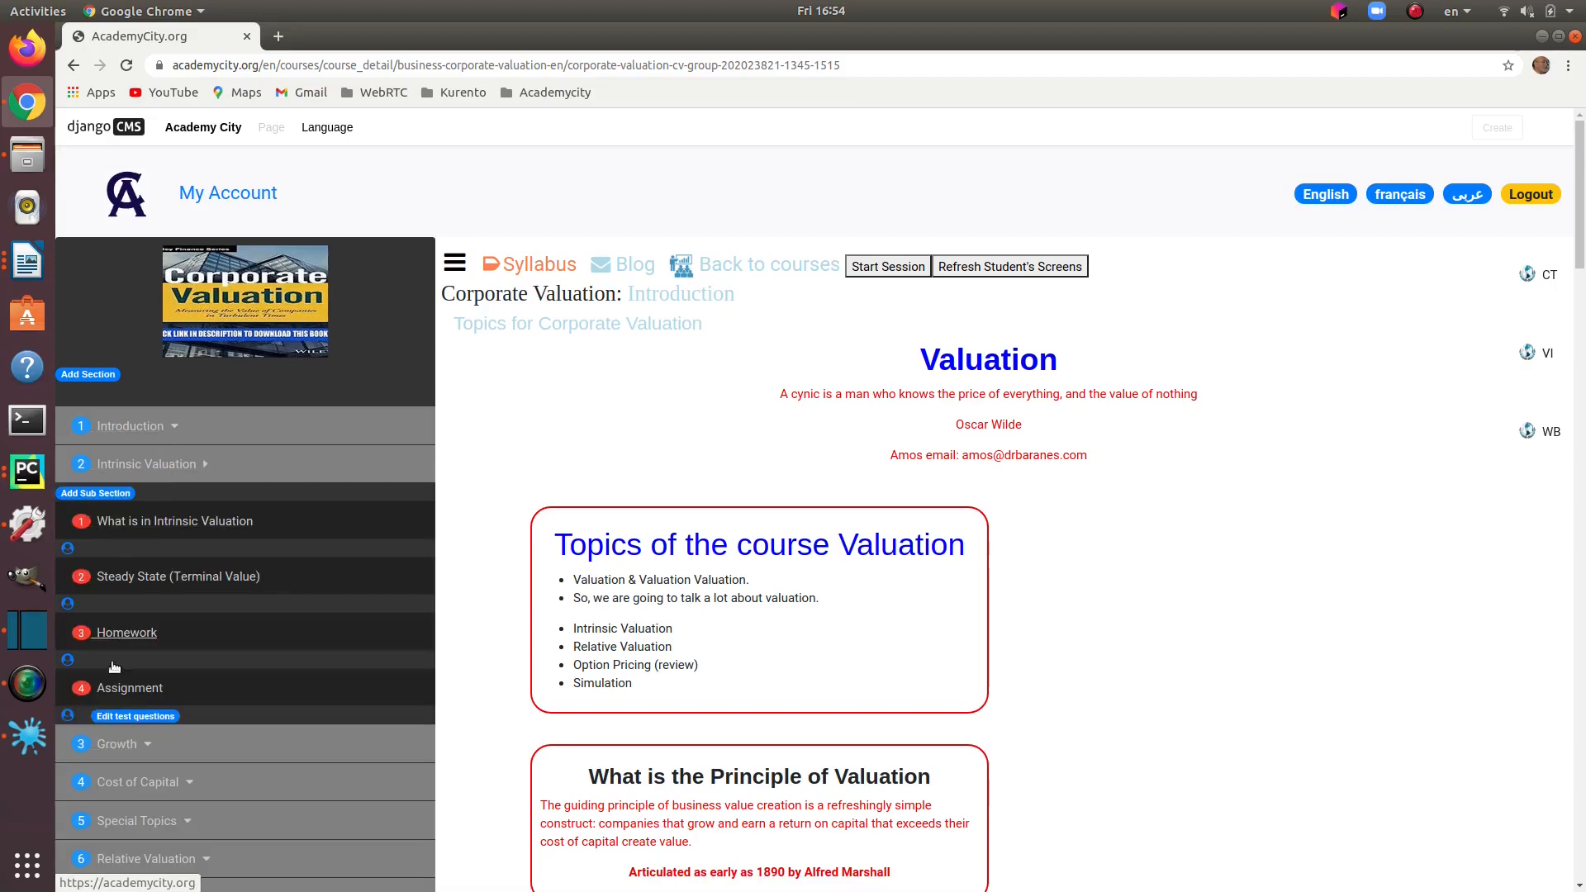
pyautogui.click(153, 719)
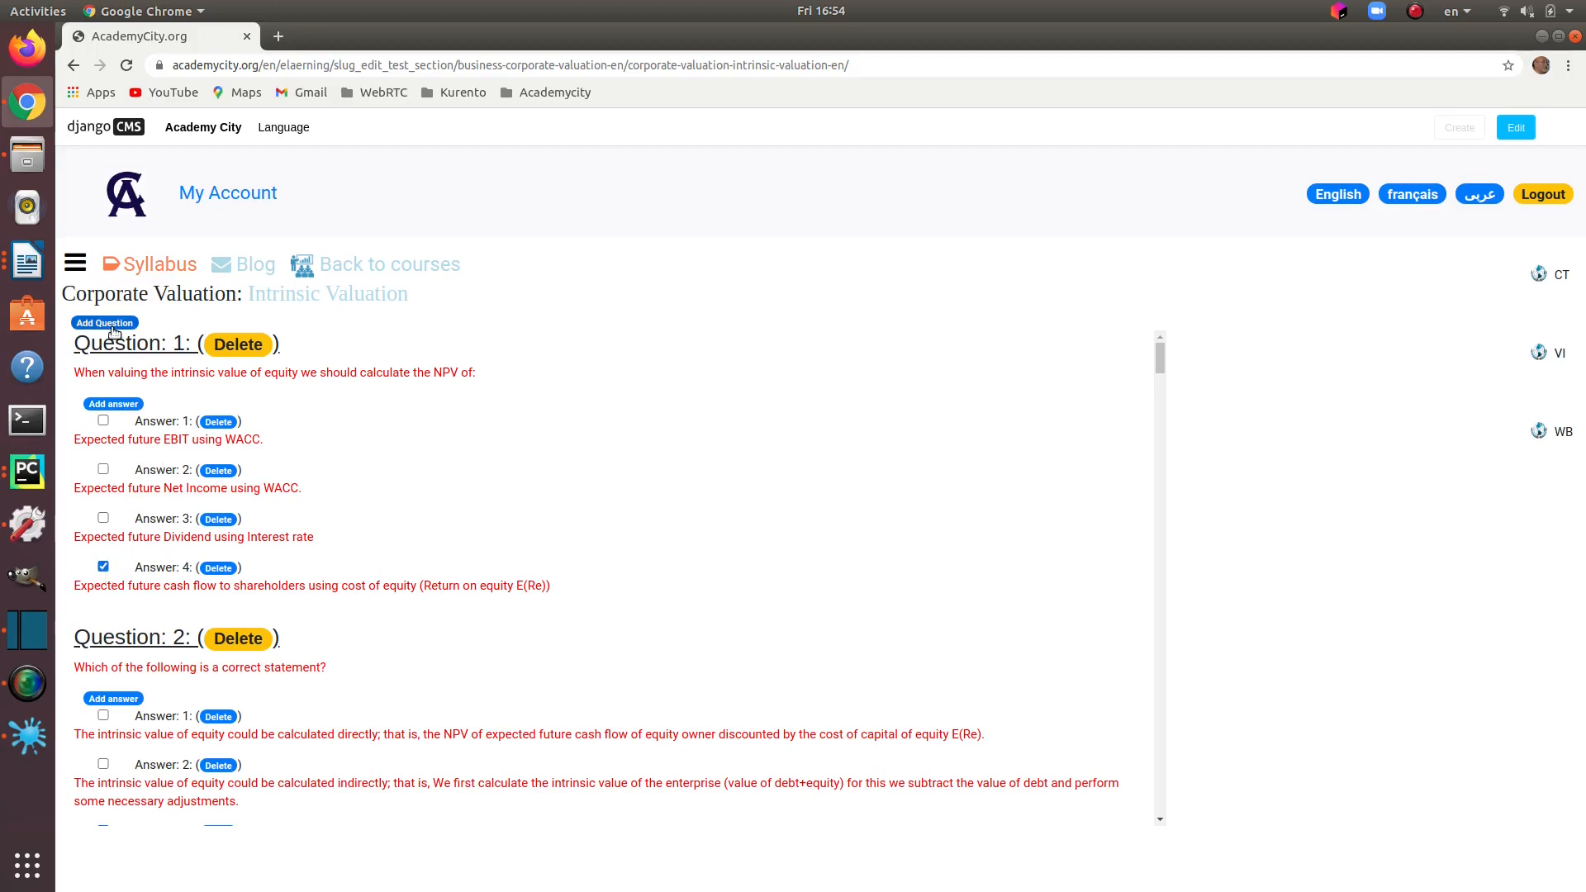
# Step: Open the Steady State (Terminal Value) sub section page under the Intrinsic Valuation section
pyautogui.click(80, 269)
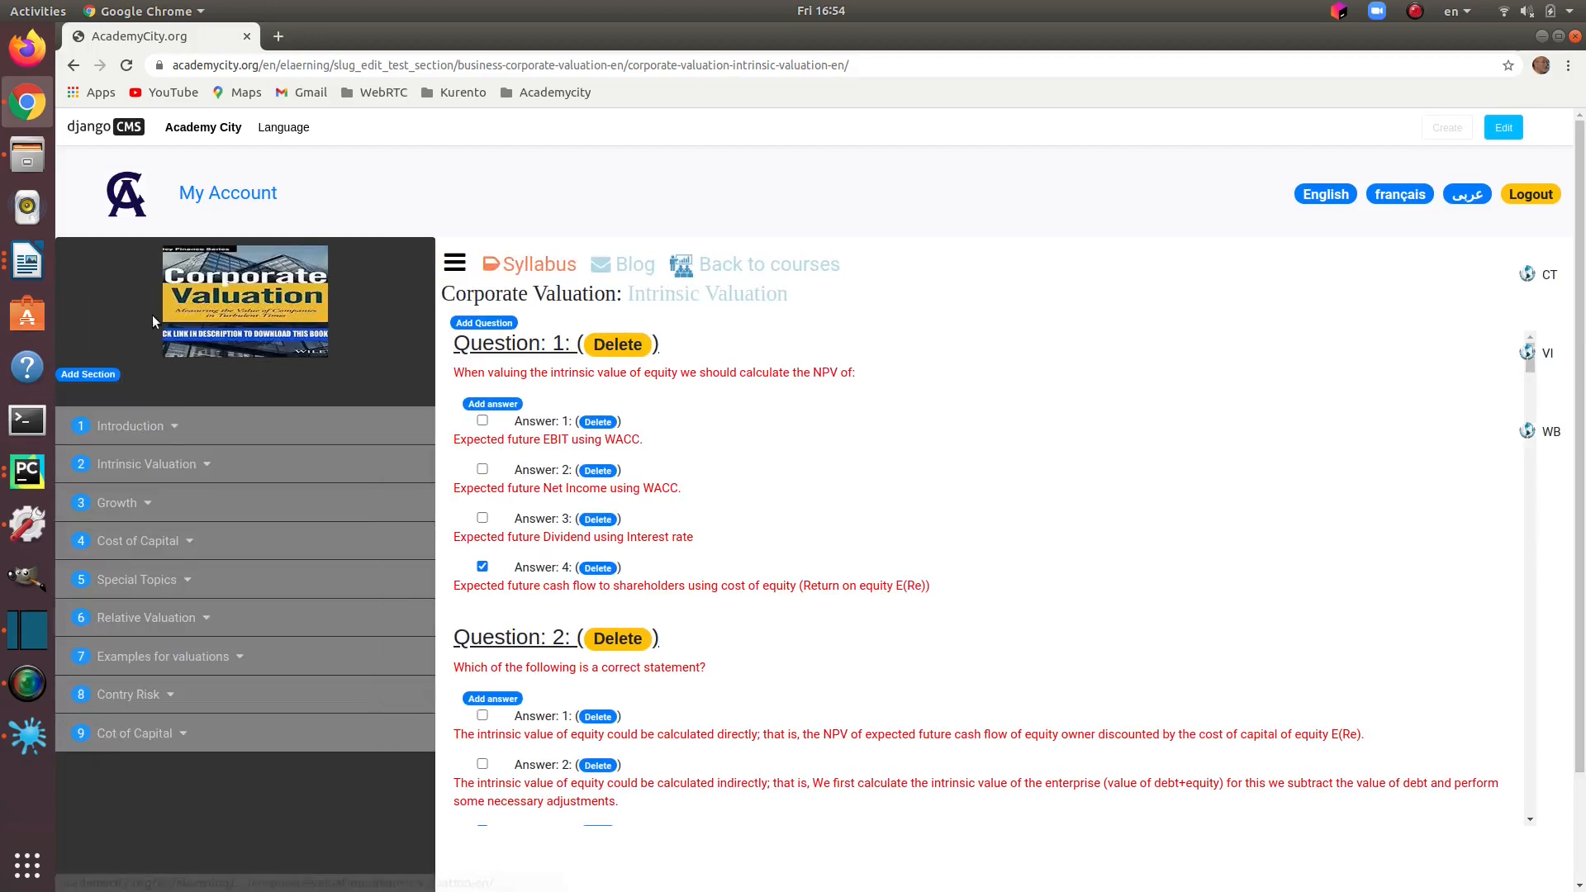
pyautogui.click(141, 469)
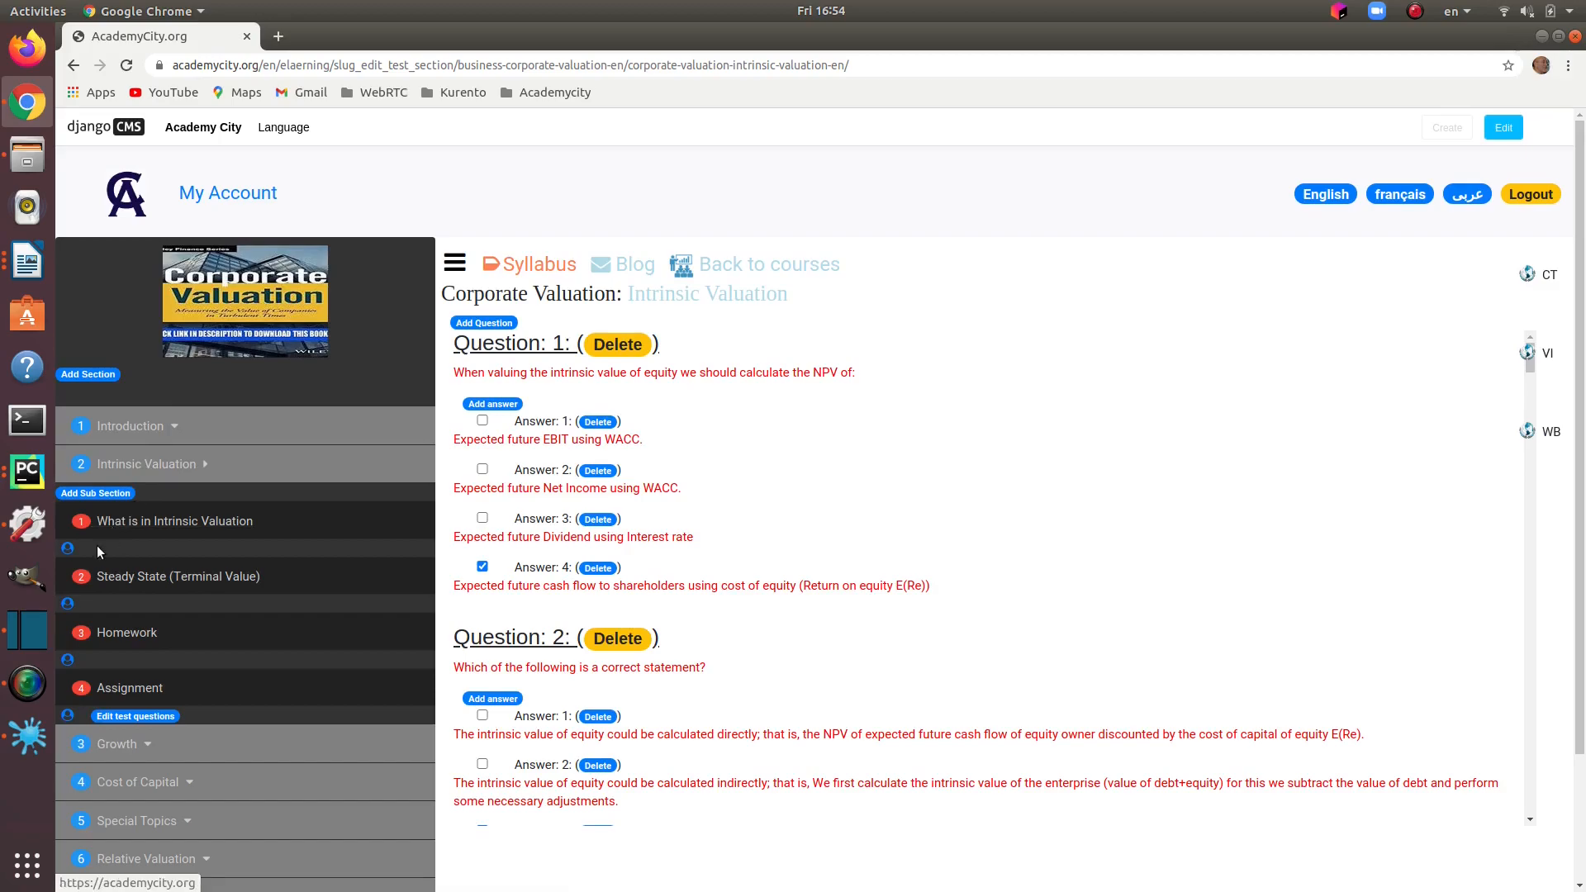
pyautogui.click(68, 605)
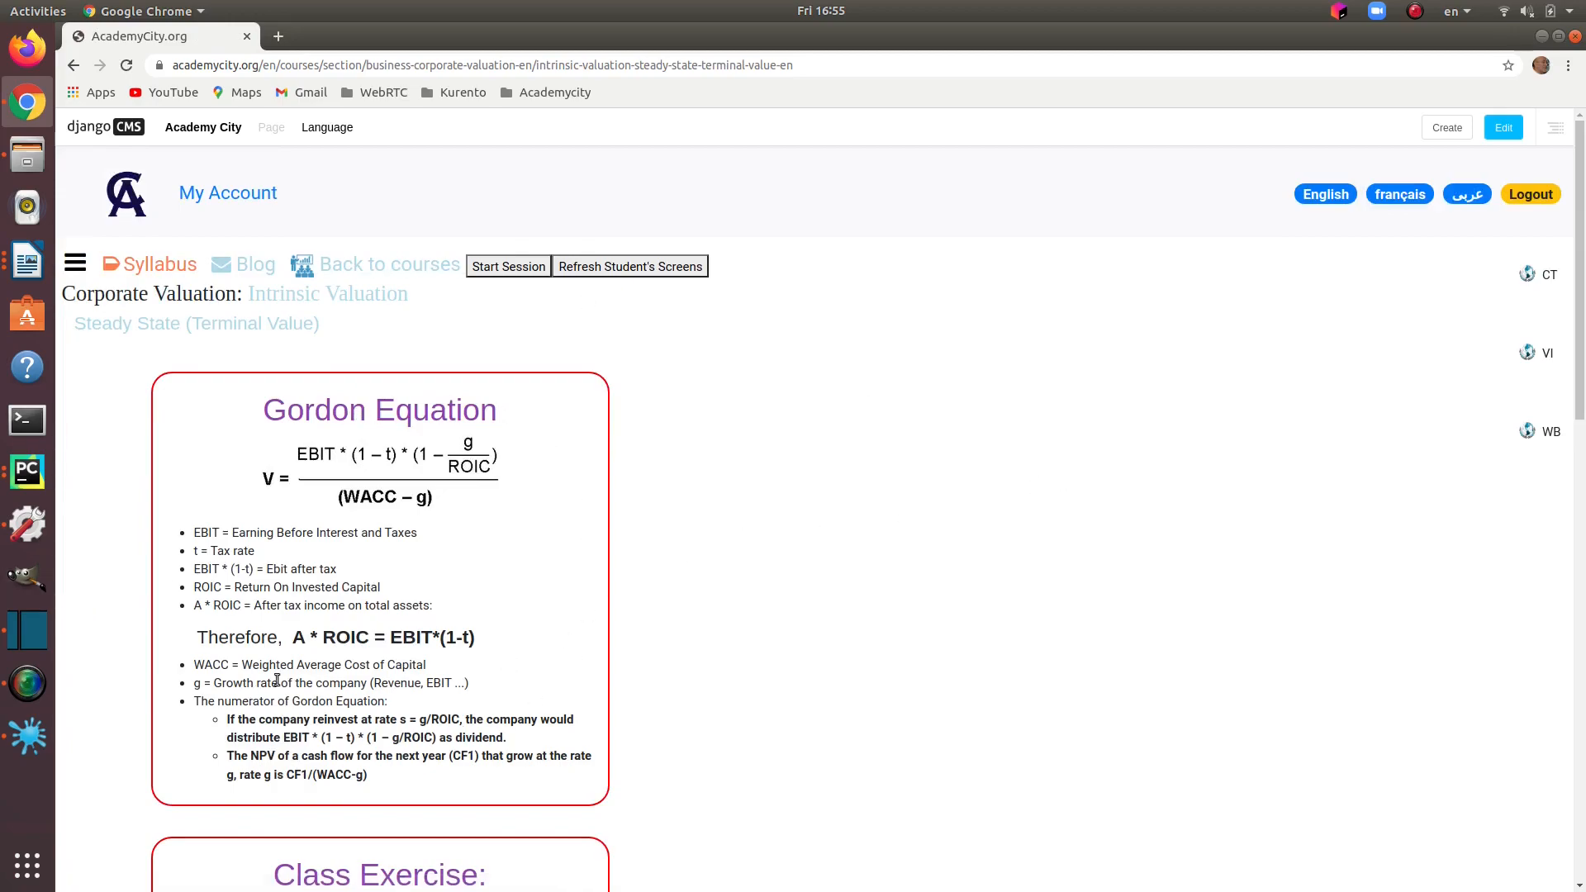
# Step: Switch the Steady State page to edit mode and expand the container style in its content structure
pyautogui.click(1502, 127)
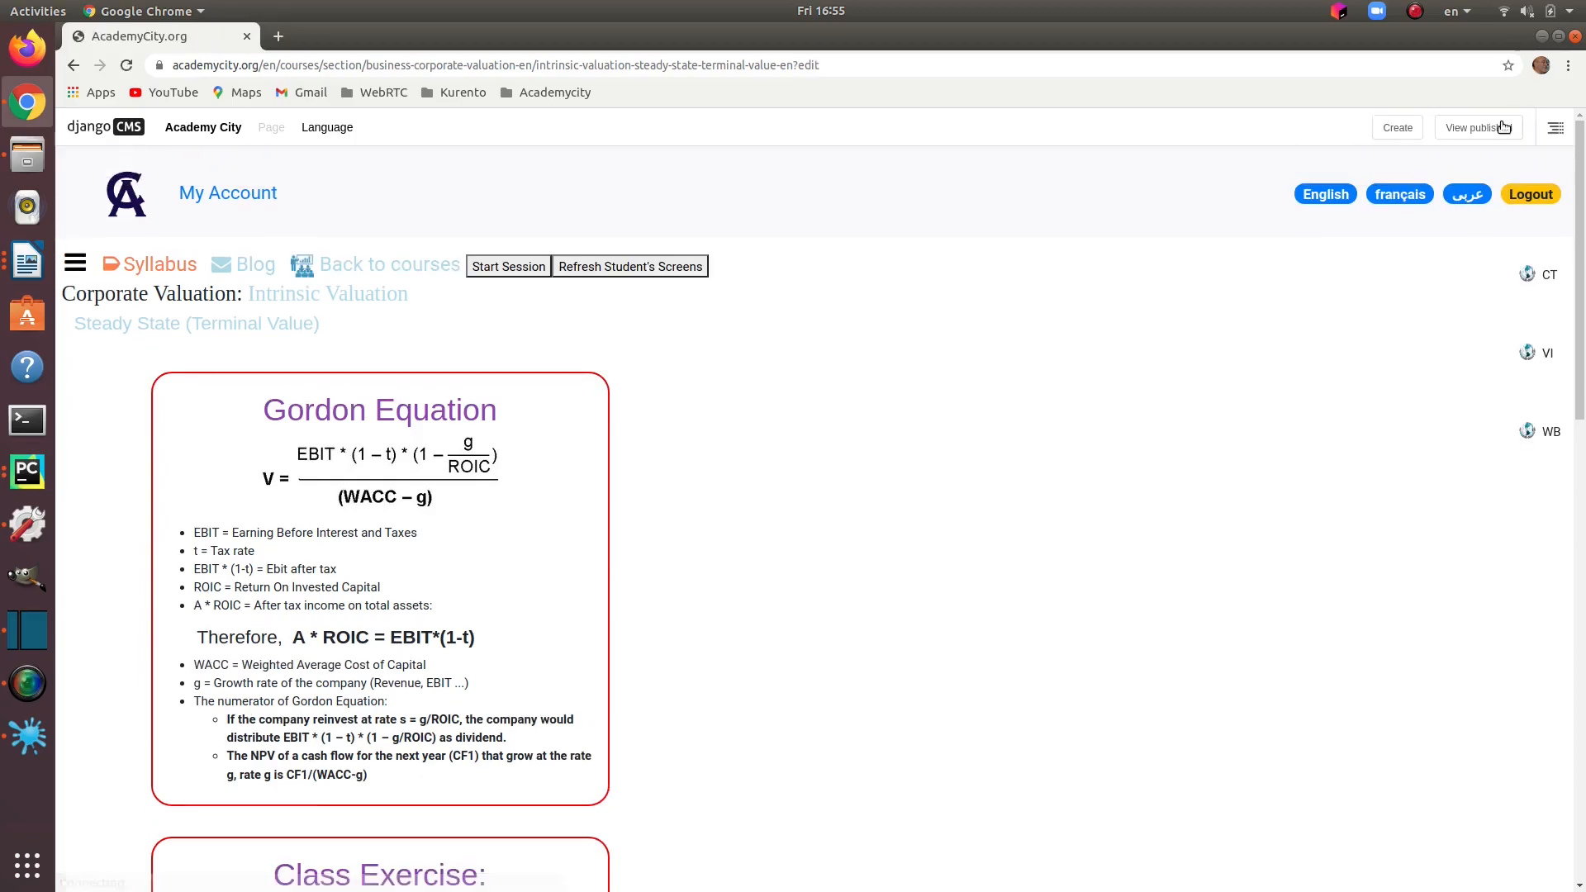
pyautogui.click(1555, 135)
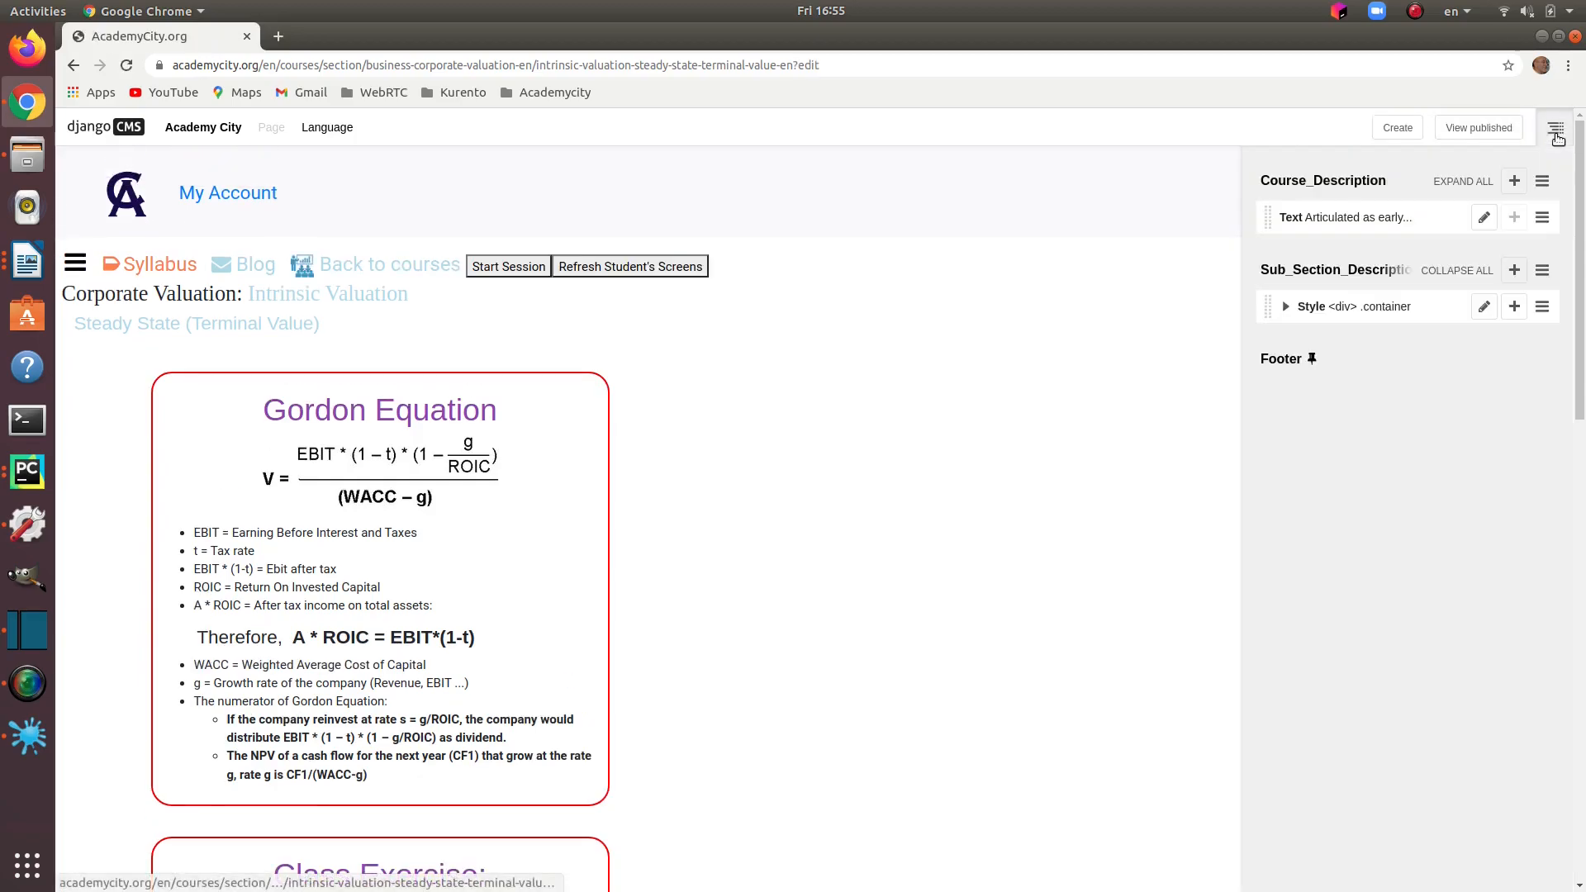
pyautogui.click(1286, 309)
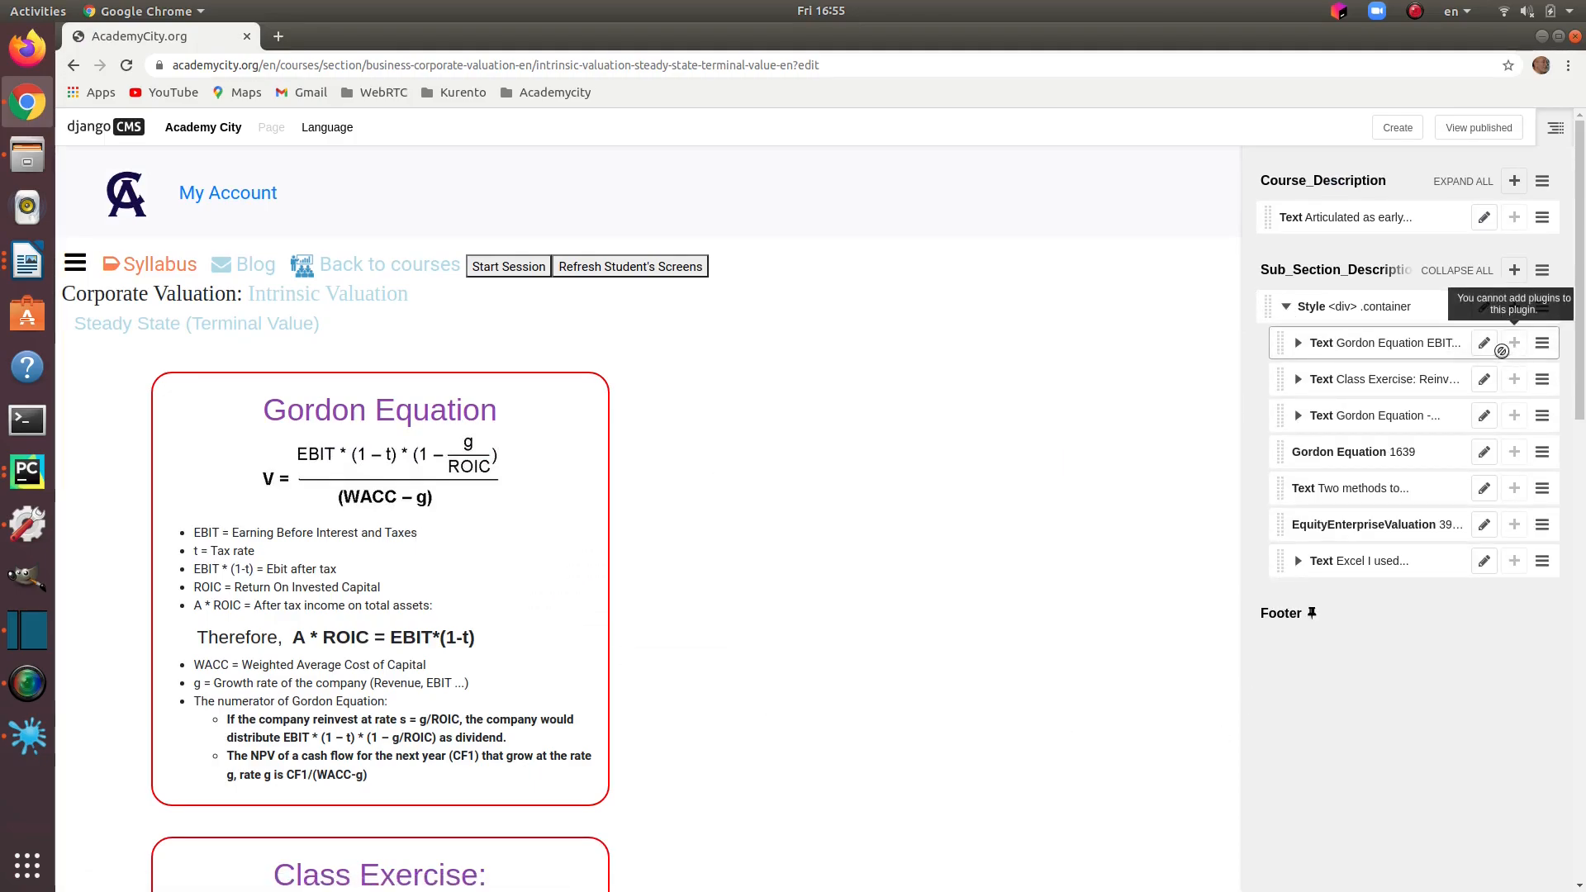
# Step: Open the Gordon Equation text block in an enlarged editor and look through the CMS plugins available for its heading
pyautogui.doubleClick(438, 503)
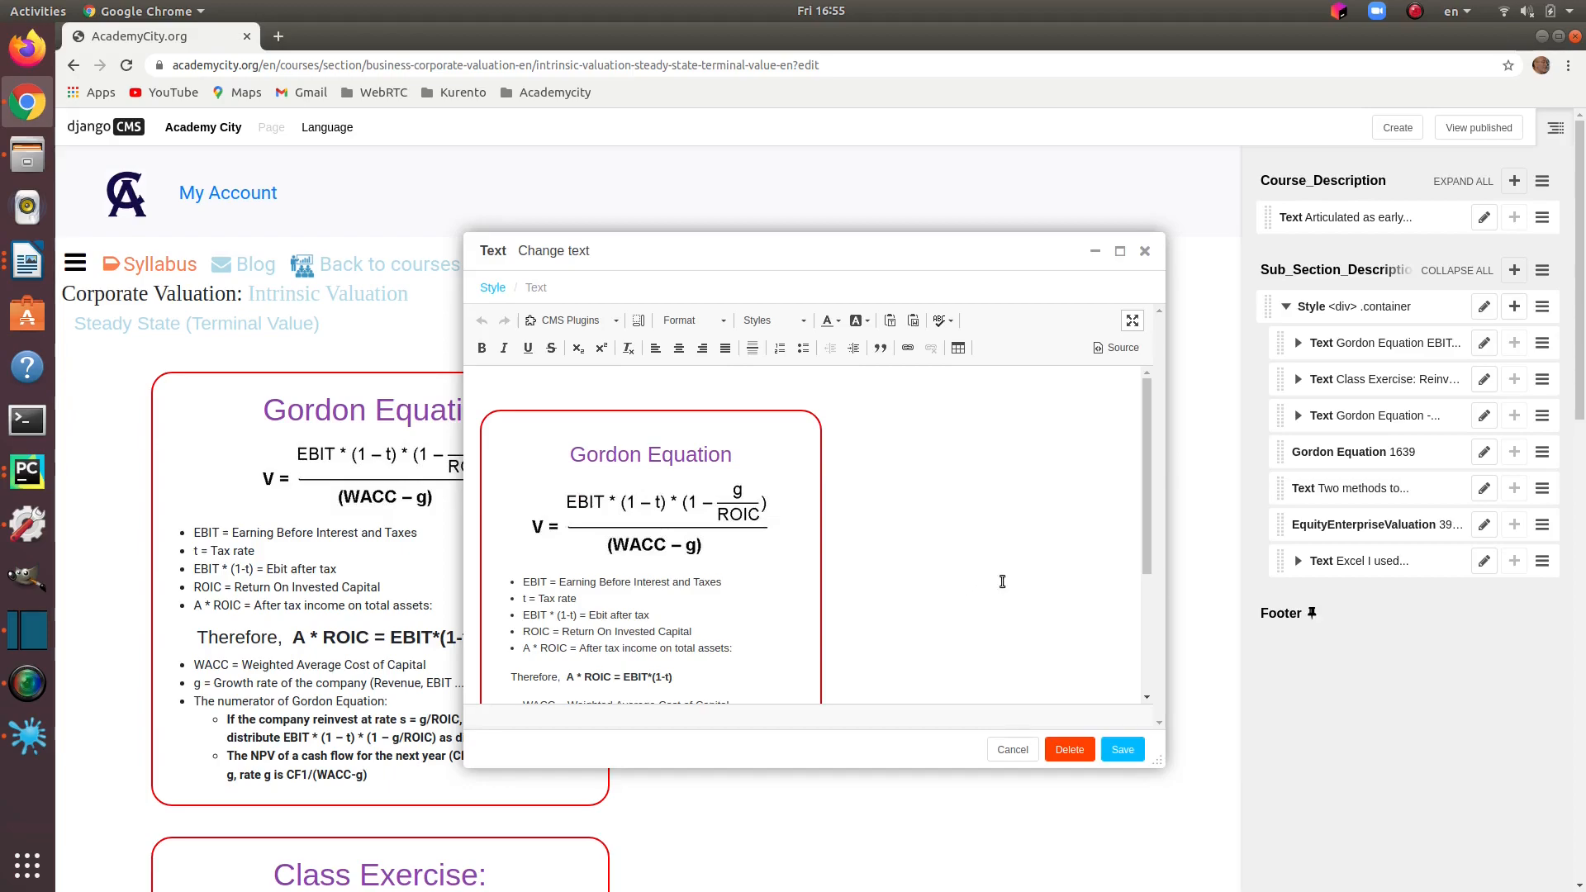
pyautogui.moveTo(1156, 769); pyautogui.dragTo(1325, 841)
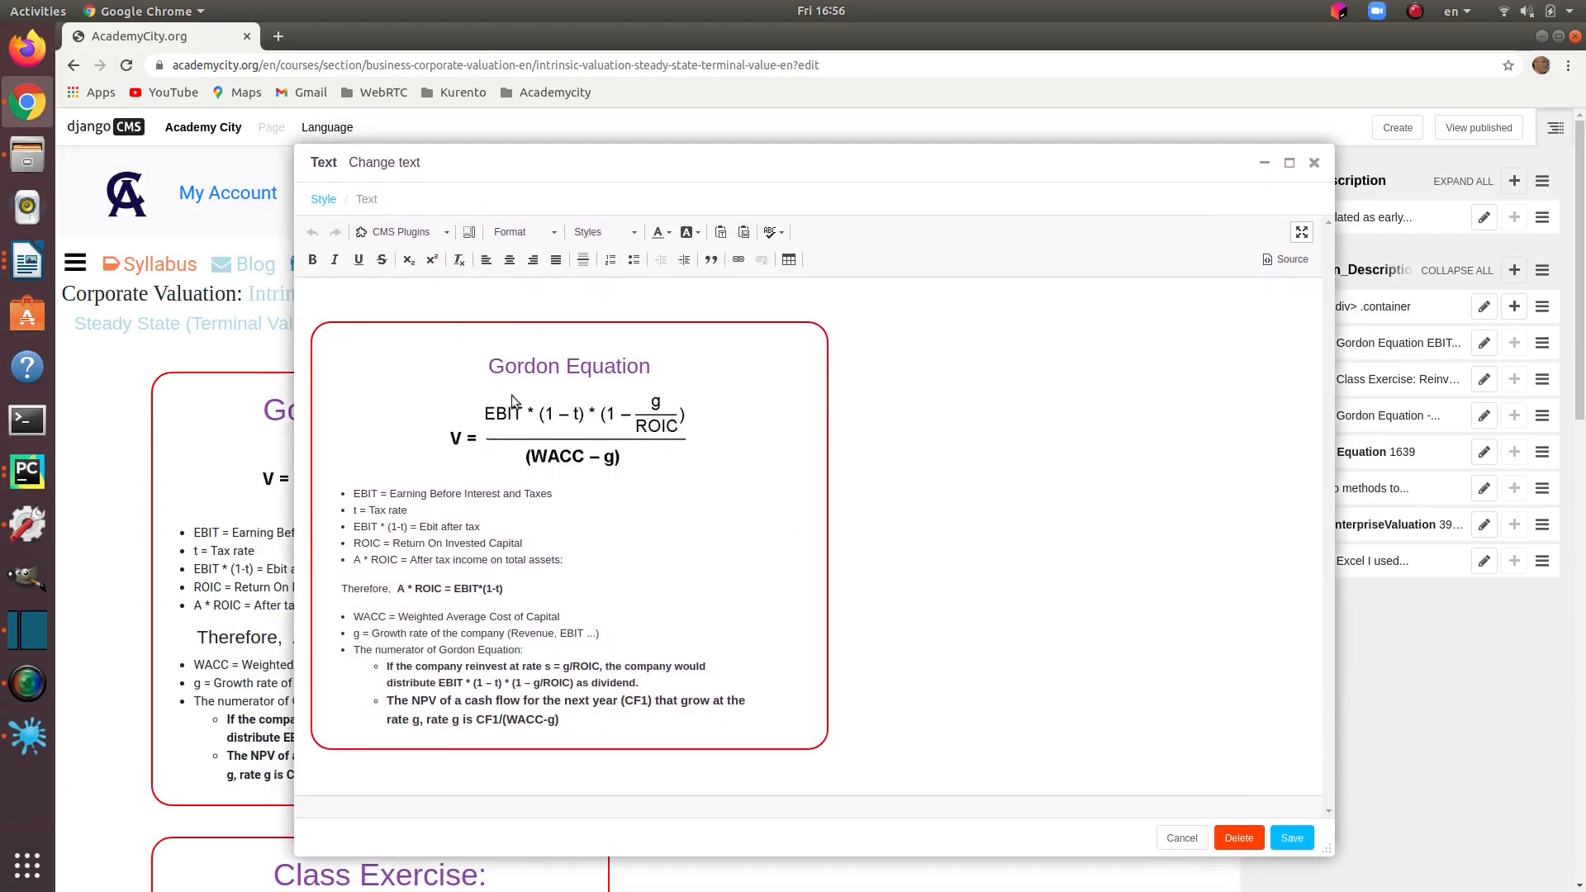
pyautogui.click(549, 369)
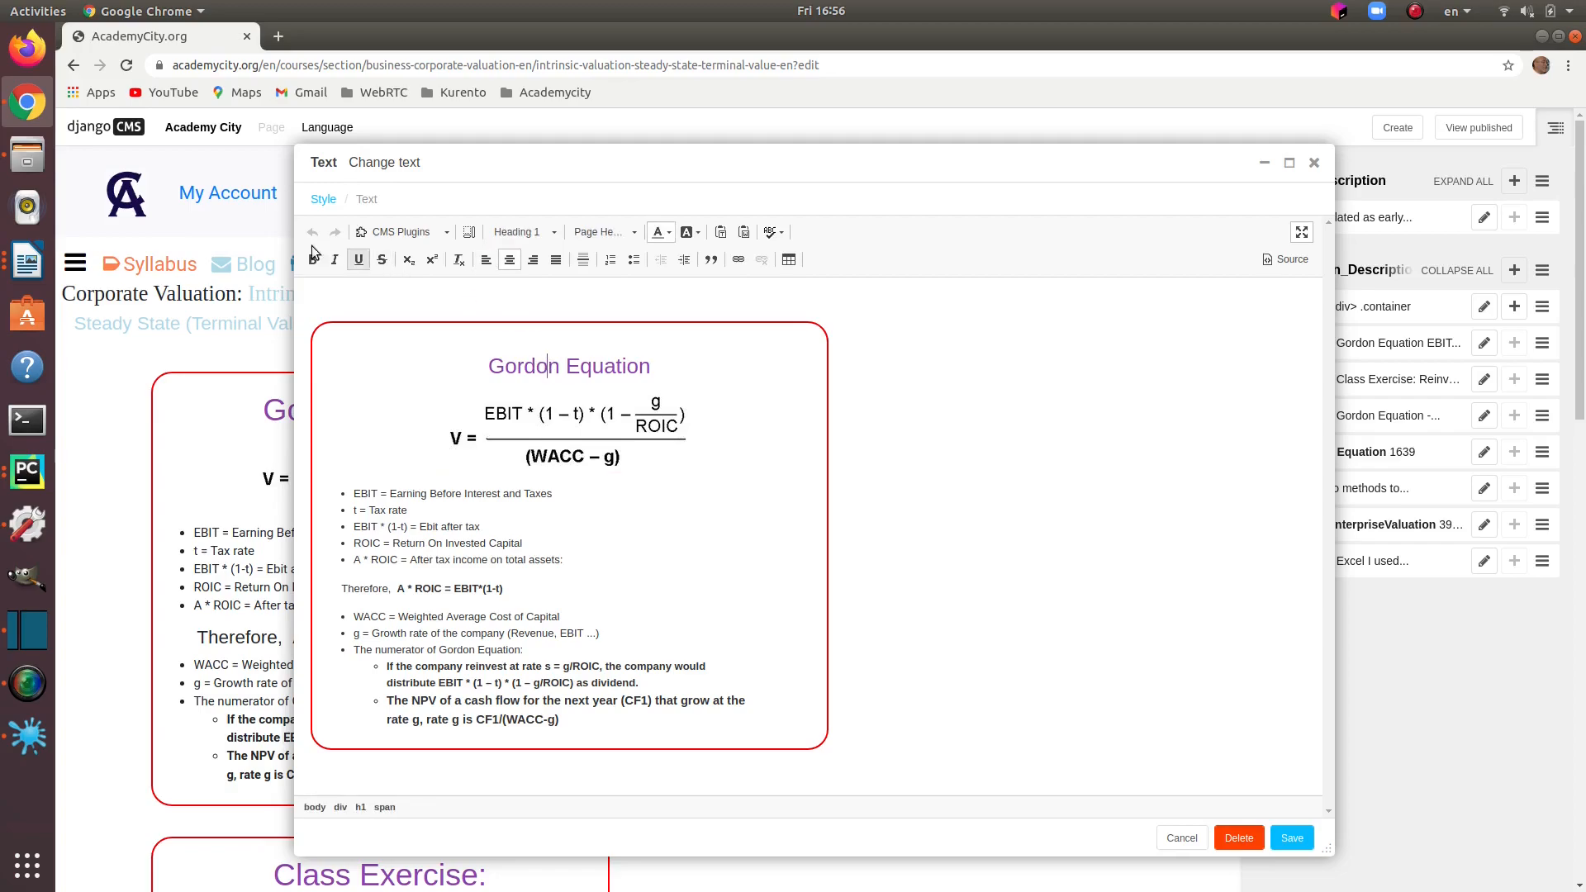
pyautogui.click(446, 237)
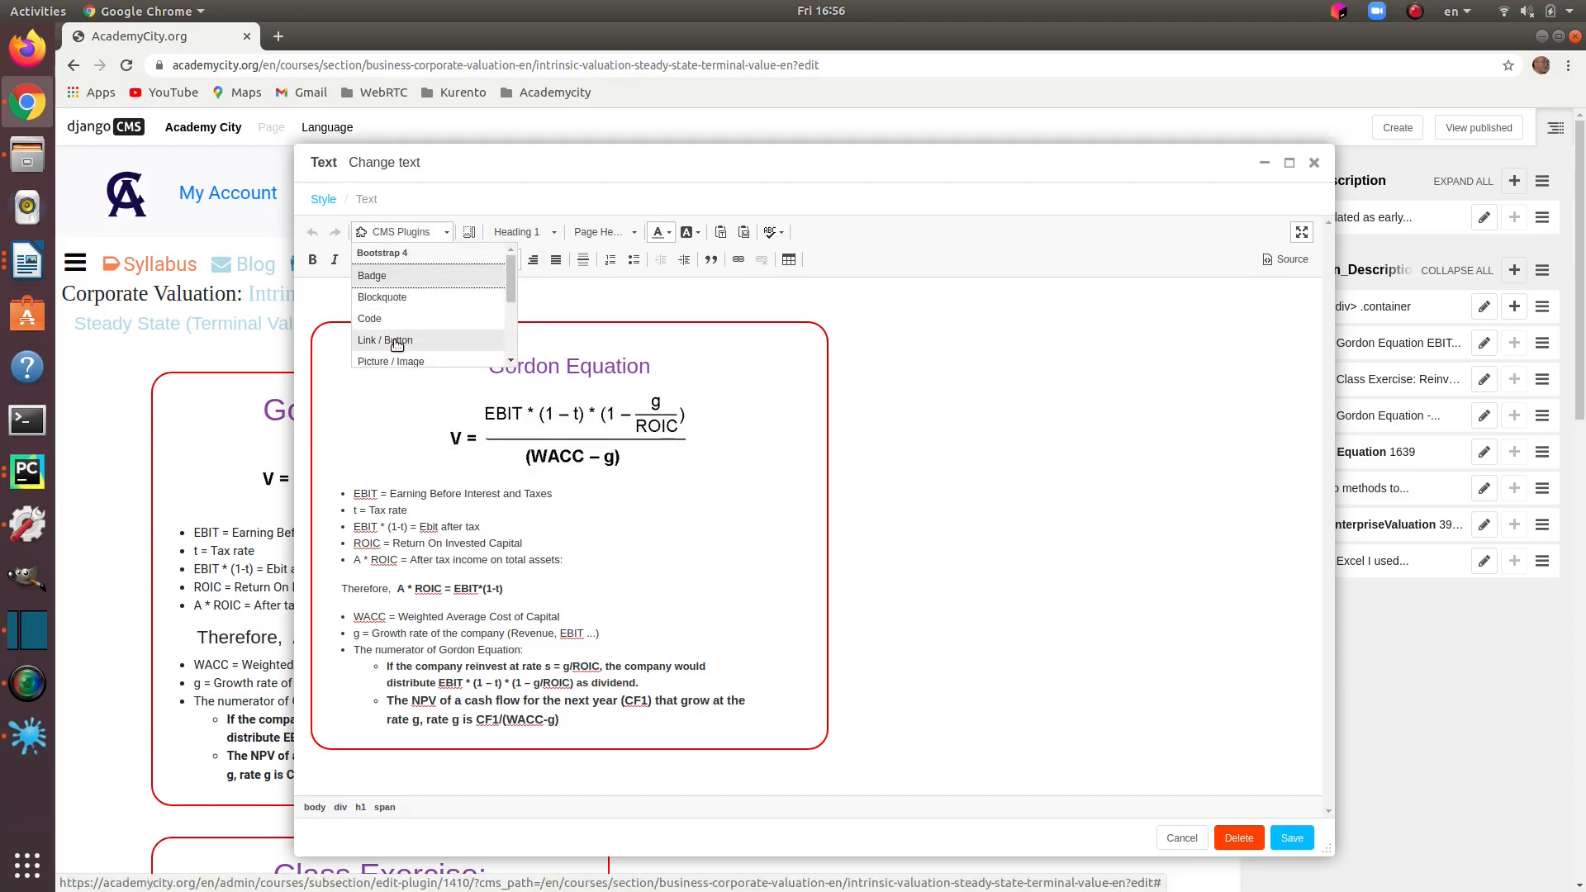
pyautogui.moveTo(508, 285)
pyautogui.mouseDown()
pyautogui.moveTo(518, 345)
pyautogui.moveTo(512, 269)
pyautogui.mouseUp()
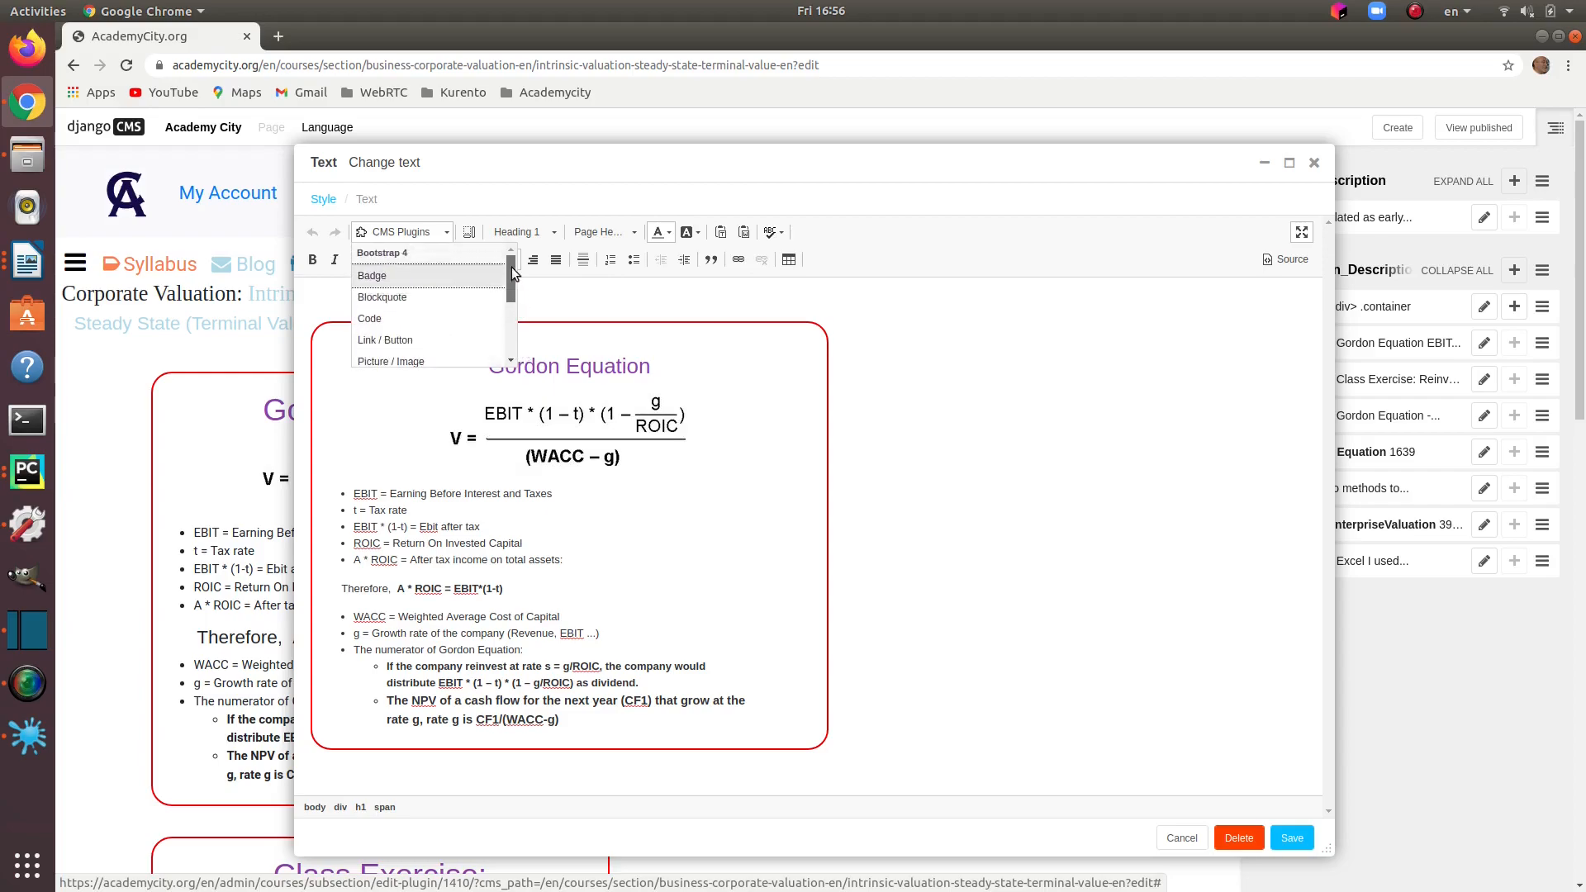
pyautogui.click(705, 597)
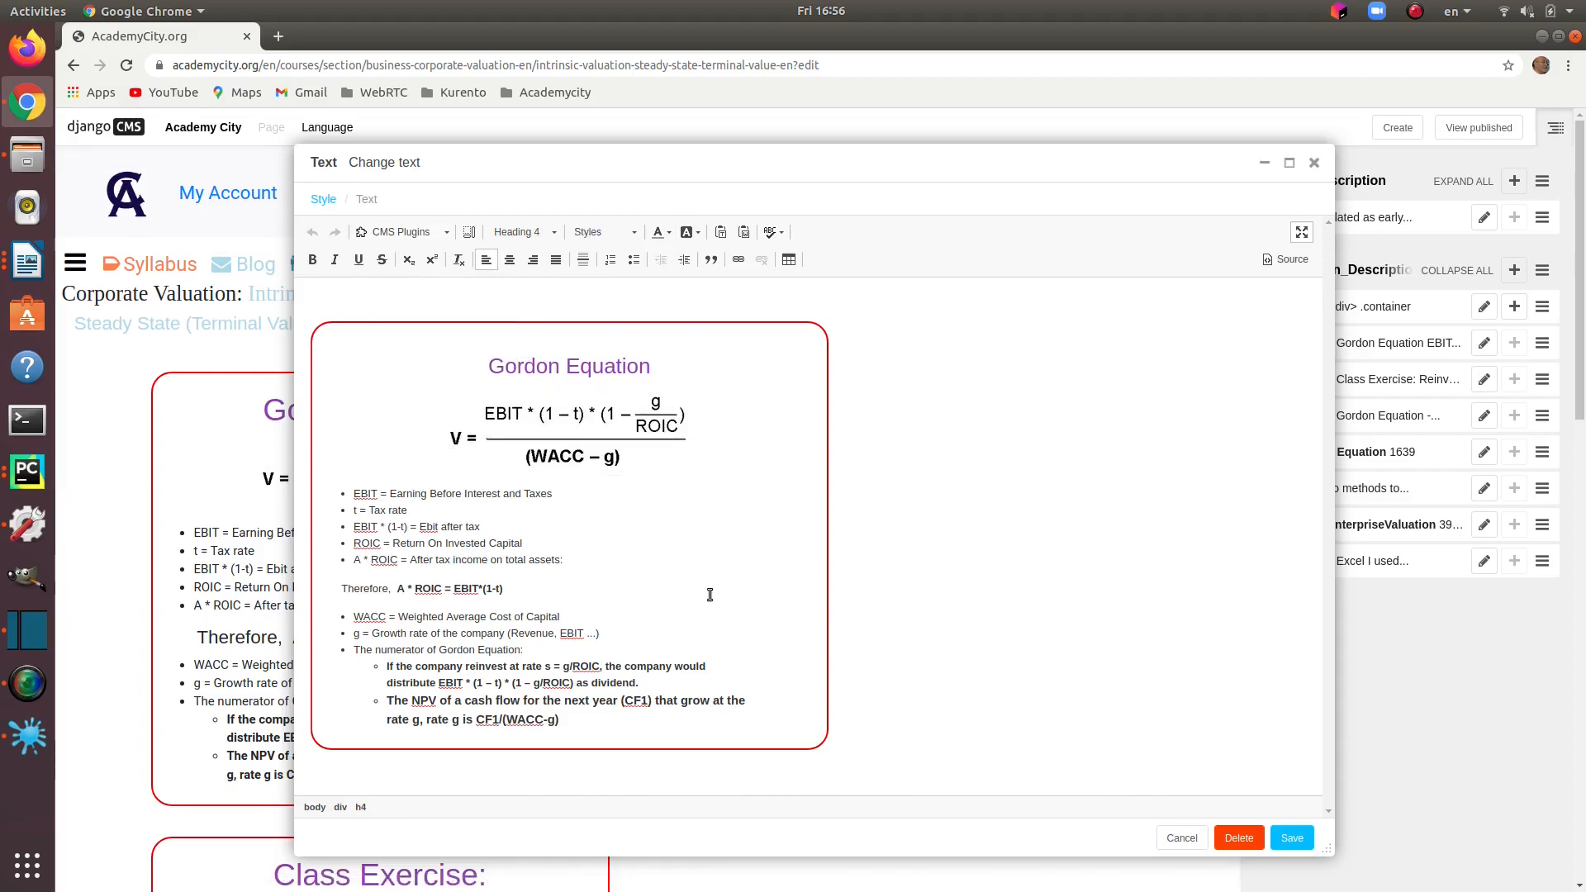
# Step: View the block styles available for the selected Gordon Equation heading, and close the text editor without saving
pyautogui.moveTo(656, 365); pyautogui.dragTo(473, 366)
pyautogui.click(598, 232)
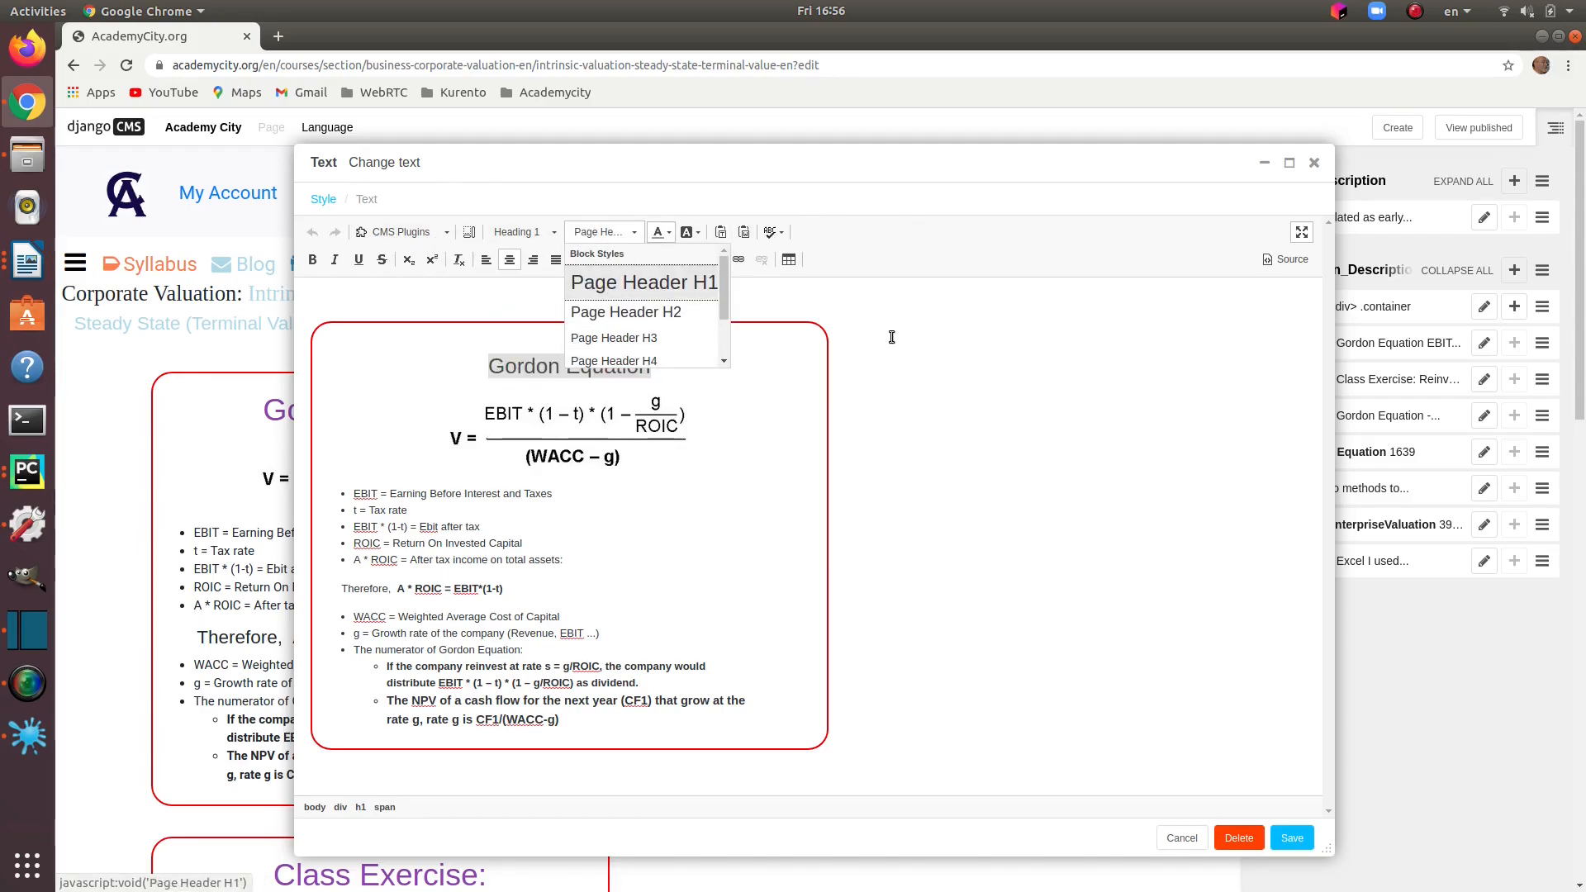
pyautogui.click(923, 438)
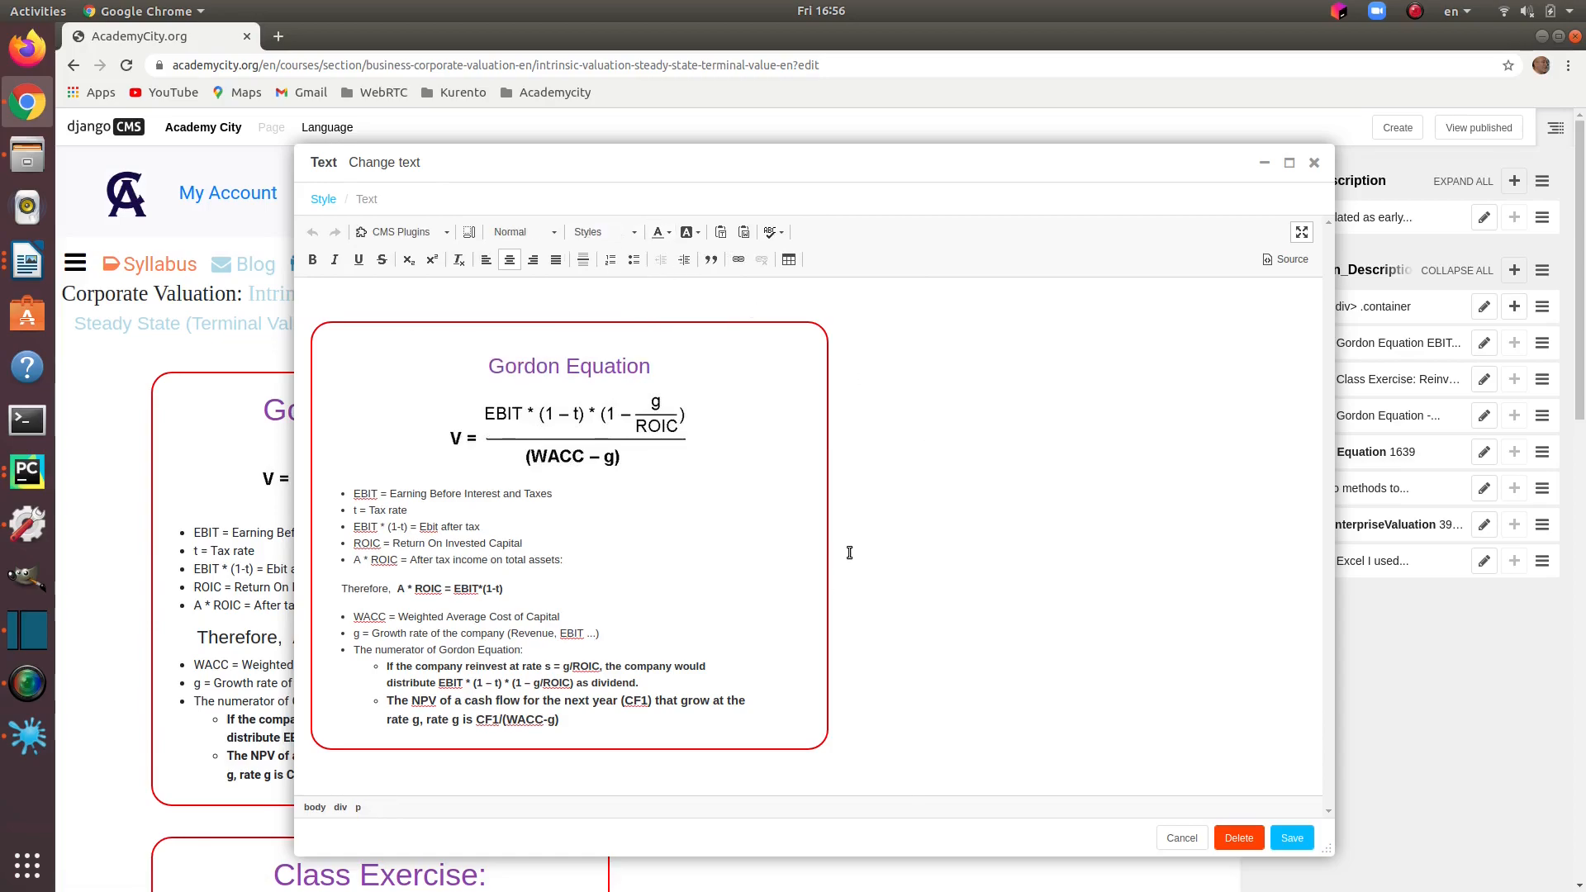
pyautogui.click(1166, 841)
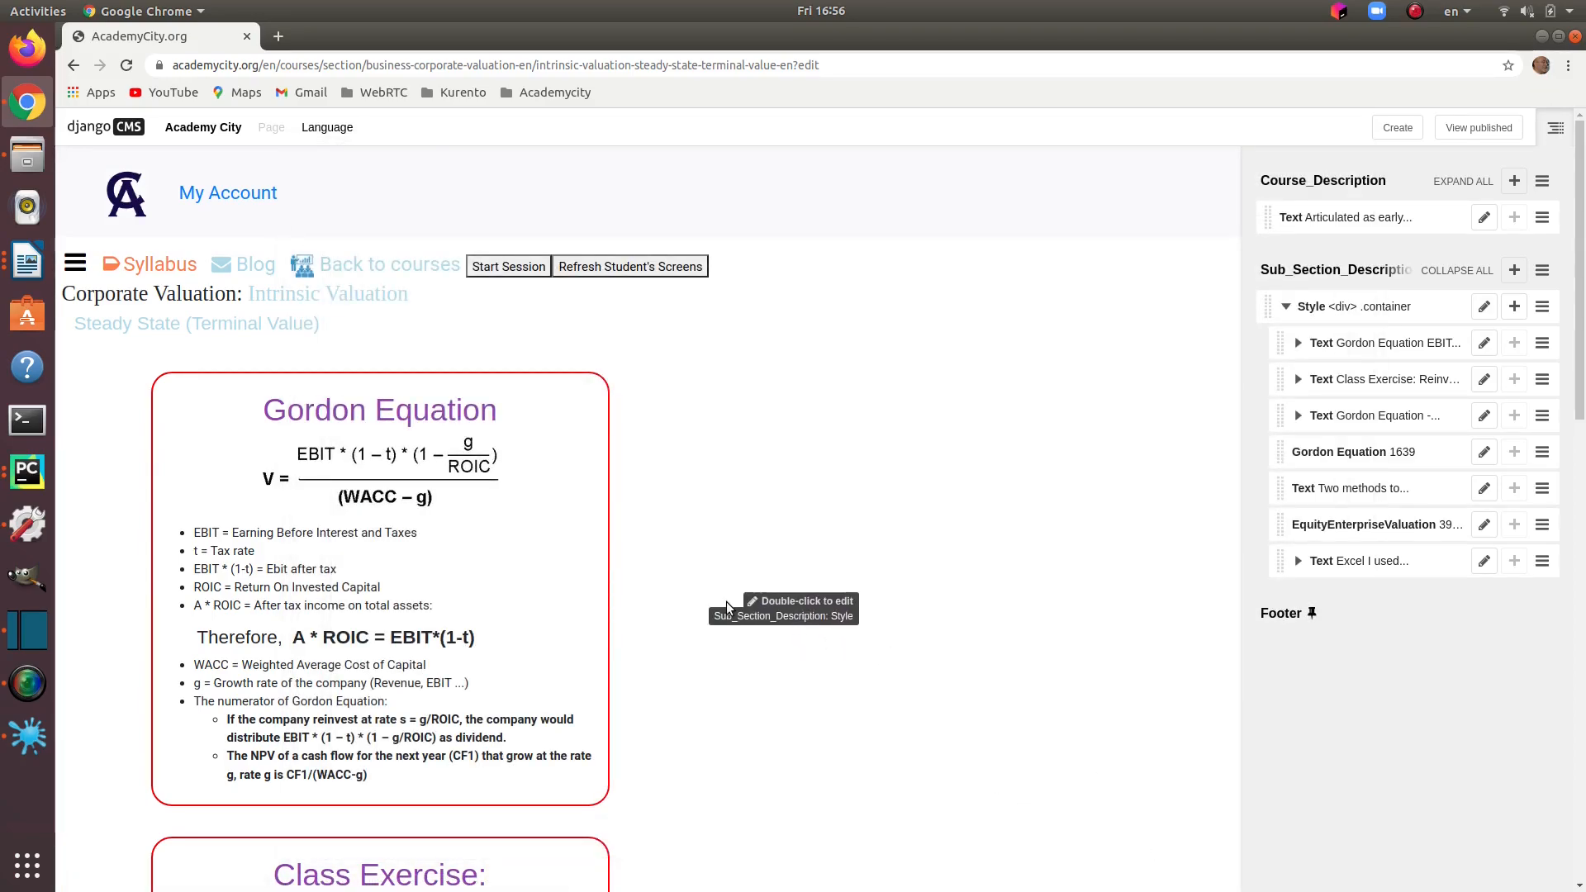
# Step: Examine the Steady State page's content, from the Gordon Equation and Class Exercise boxes to the sensitivity and equity valuation simulations
pyautogui.doubleClick(560, 569)
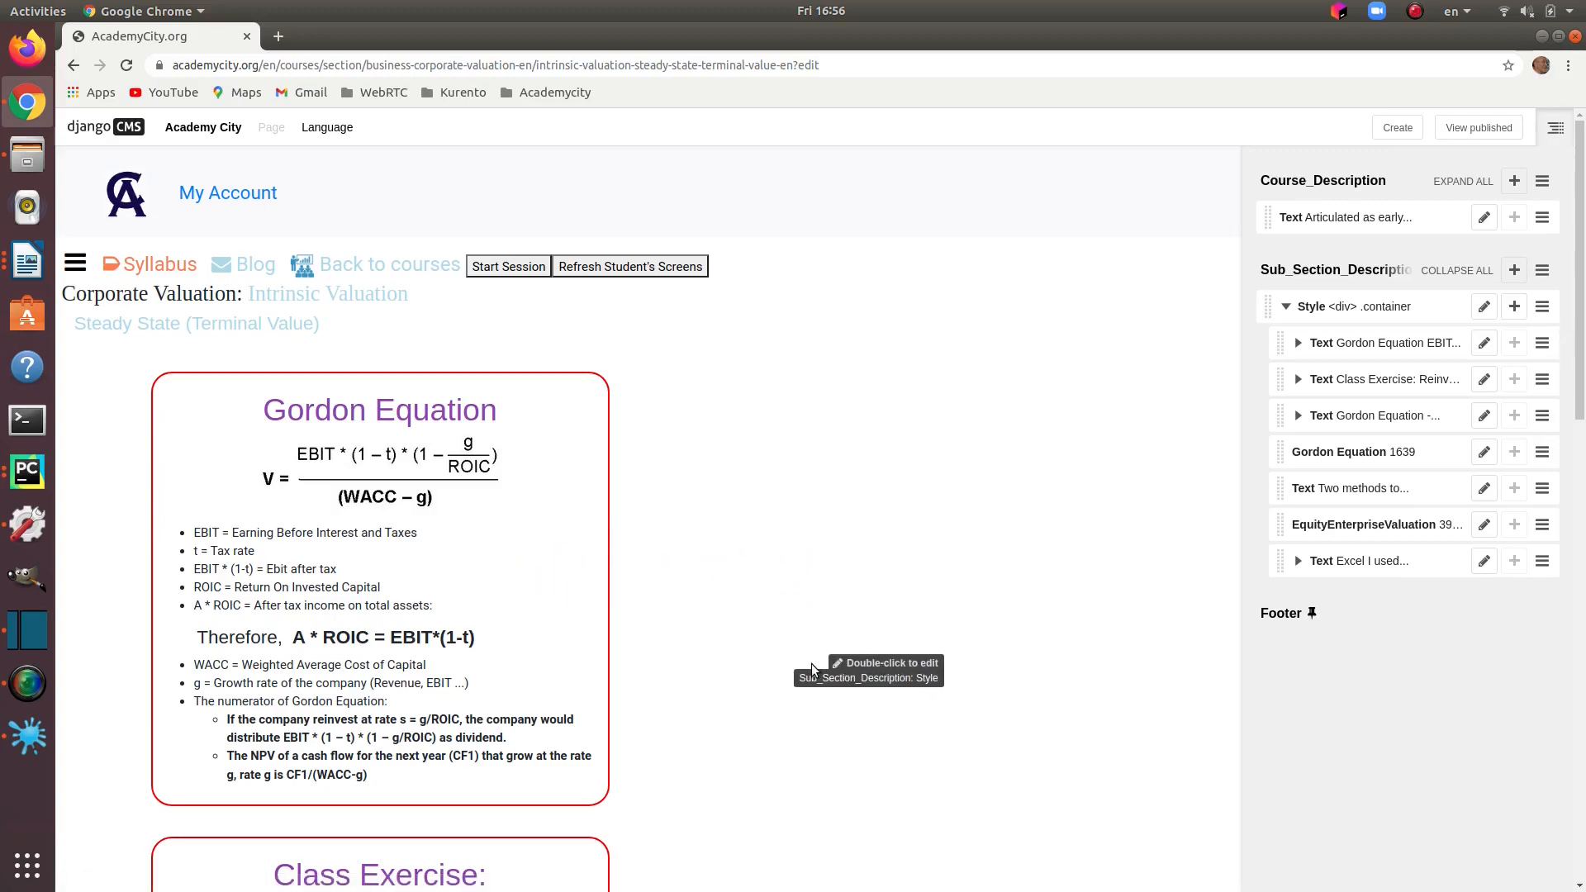
pyautogui.scroll(-2, 811, 664)
pyautogui.scroll(-3, 811, 670)
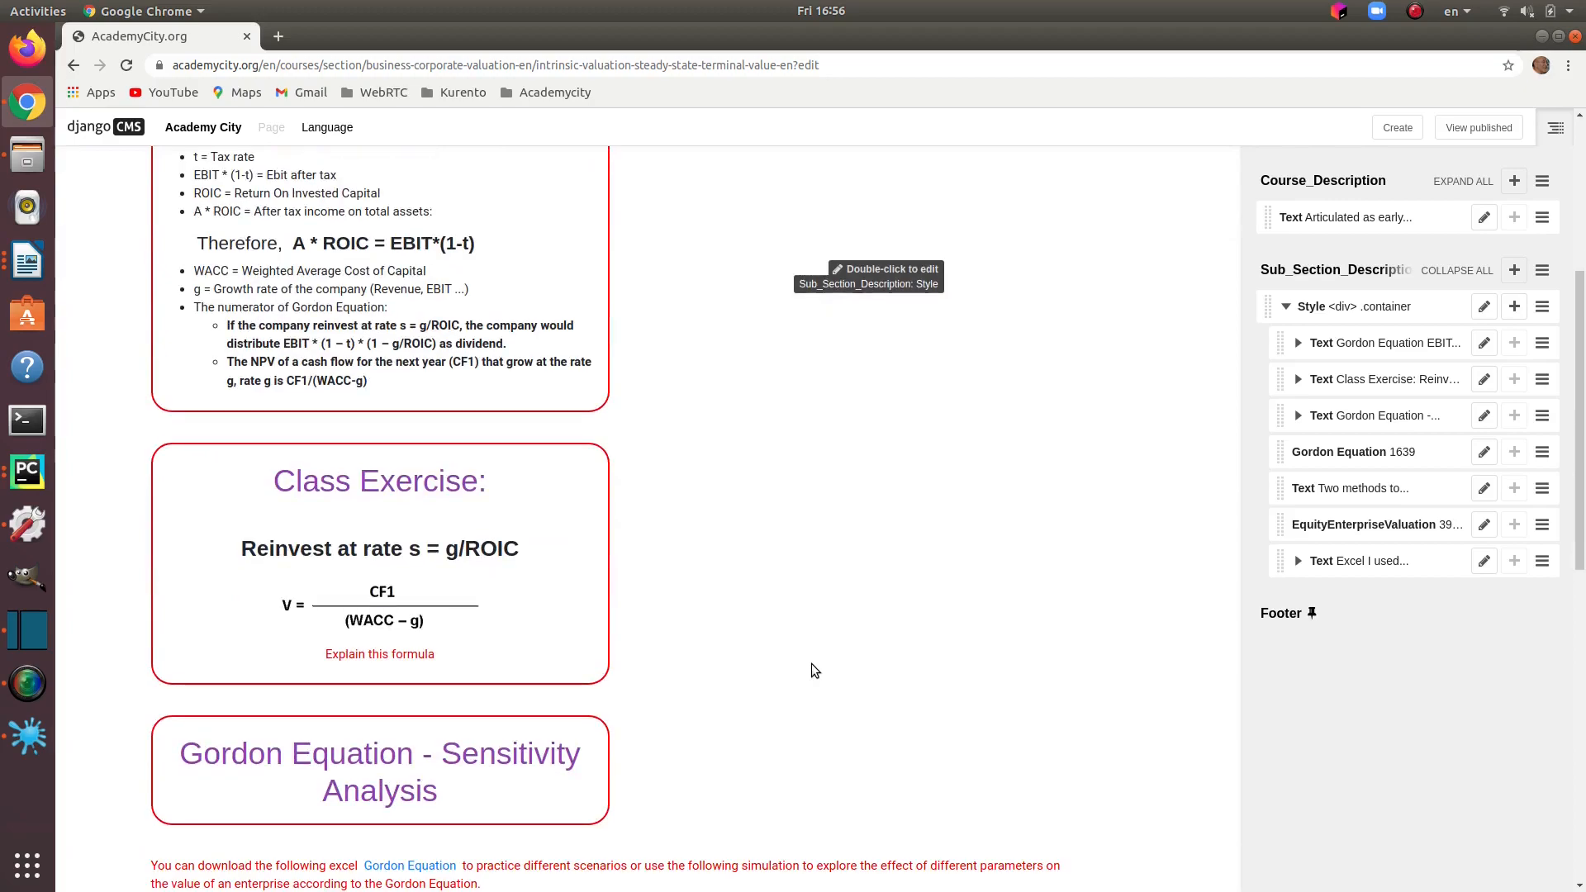
pyautogui.scroll(-3, 812, 670)
pyautogui.scroll(-3, 811, 667)
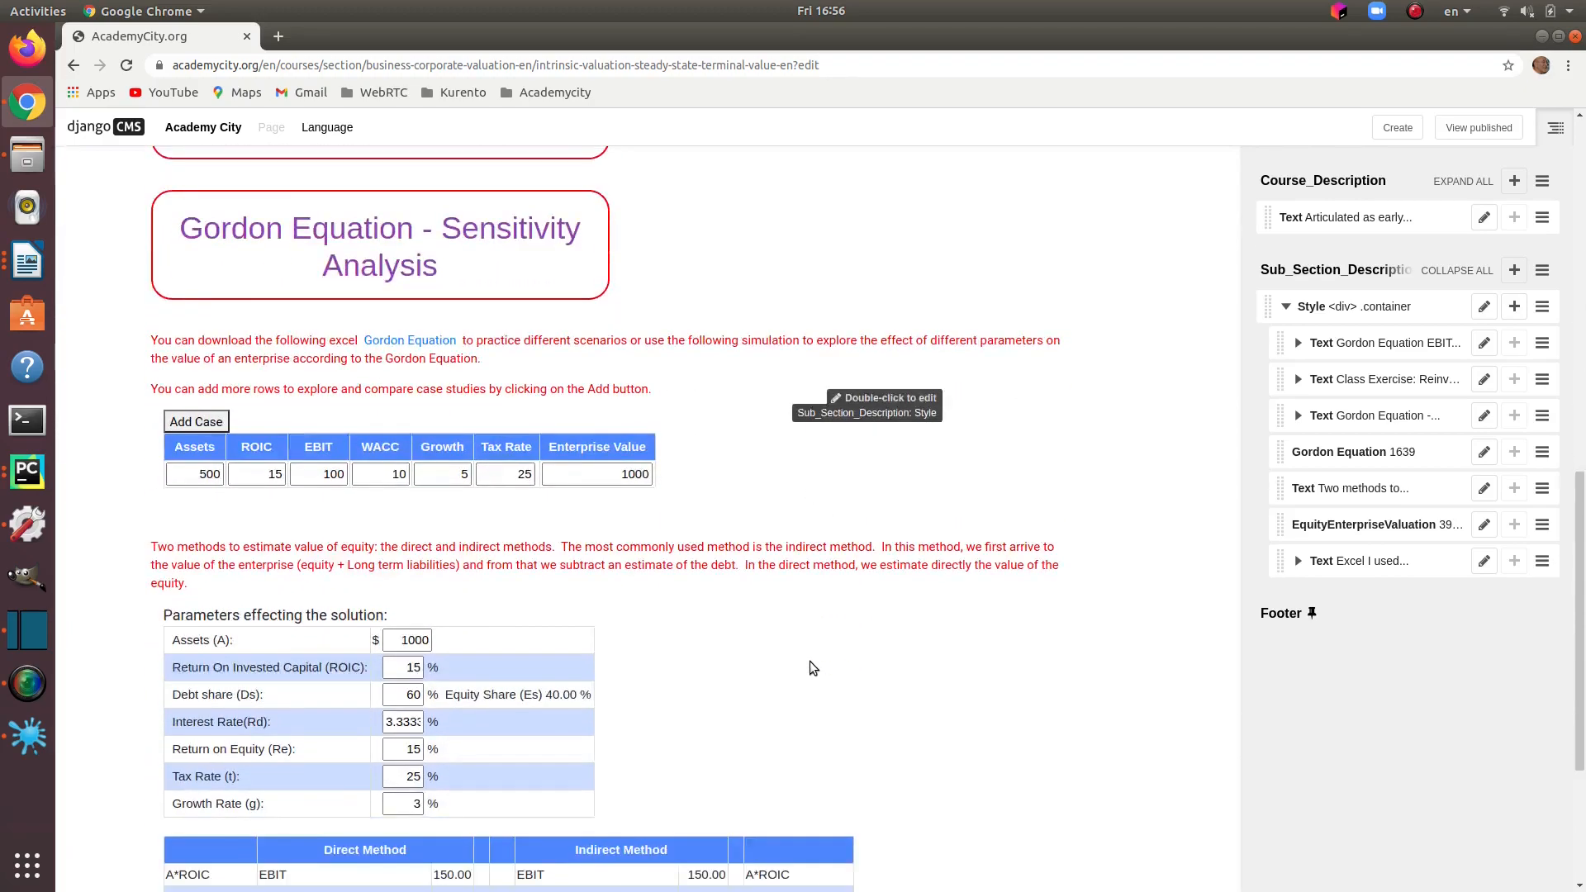
pyautogui.scroll(5, 809, 664)
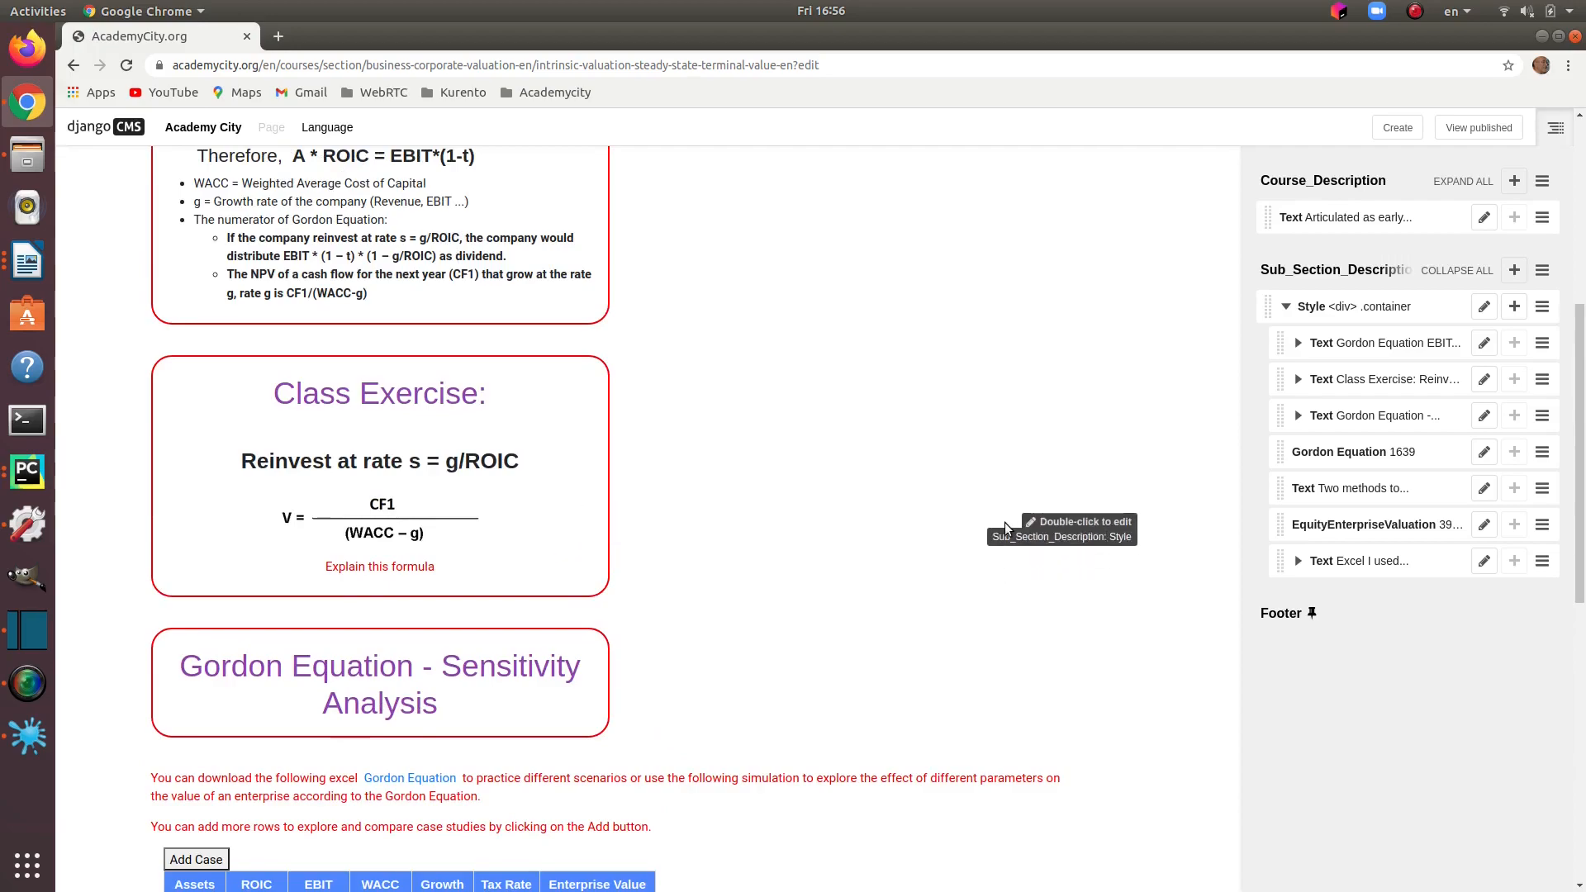
pyautogui.scroll(-3, 1003, 522)
pyautogui.scroll(-2, 1004, 522)
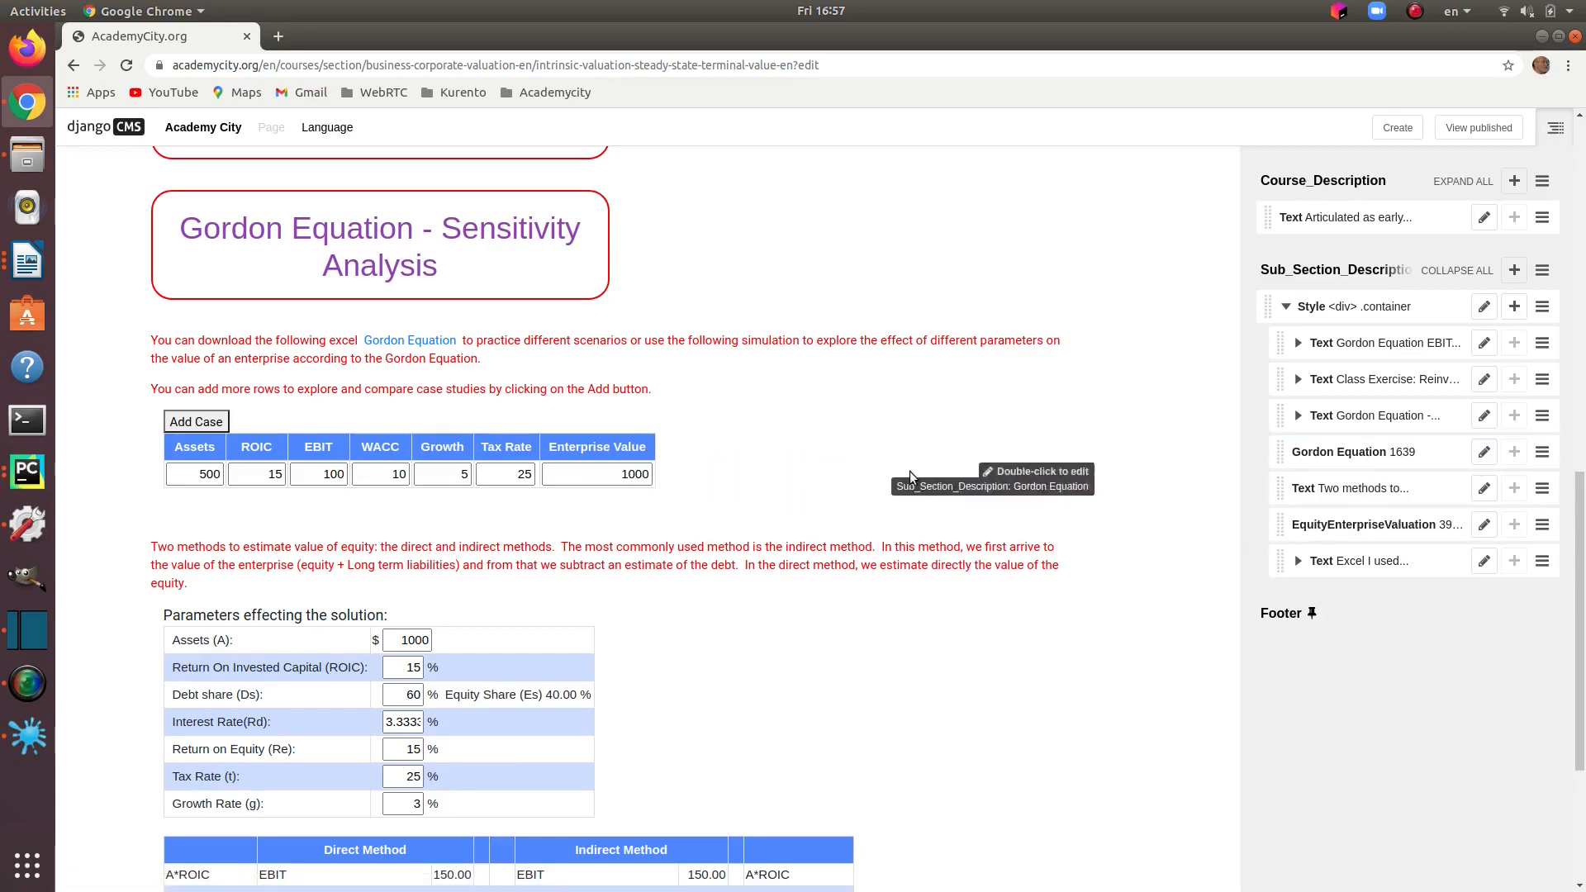
pyautogui.scroll(10, 733, 469)
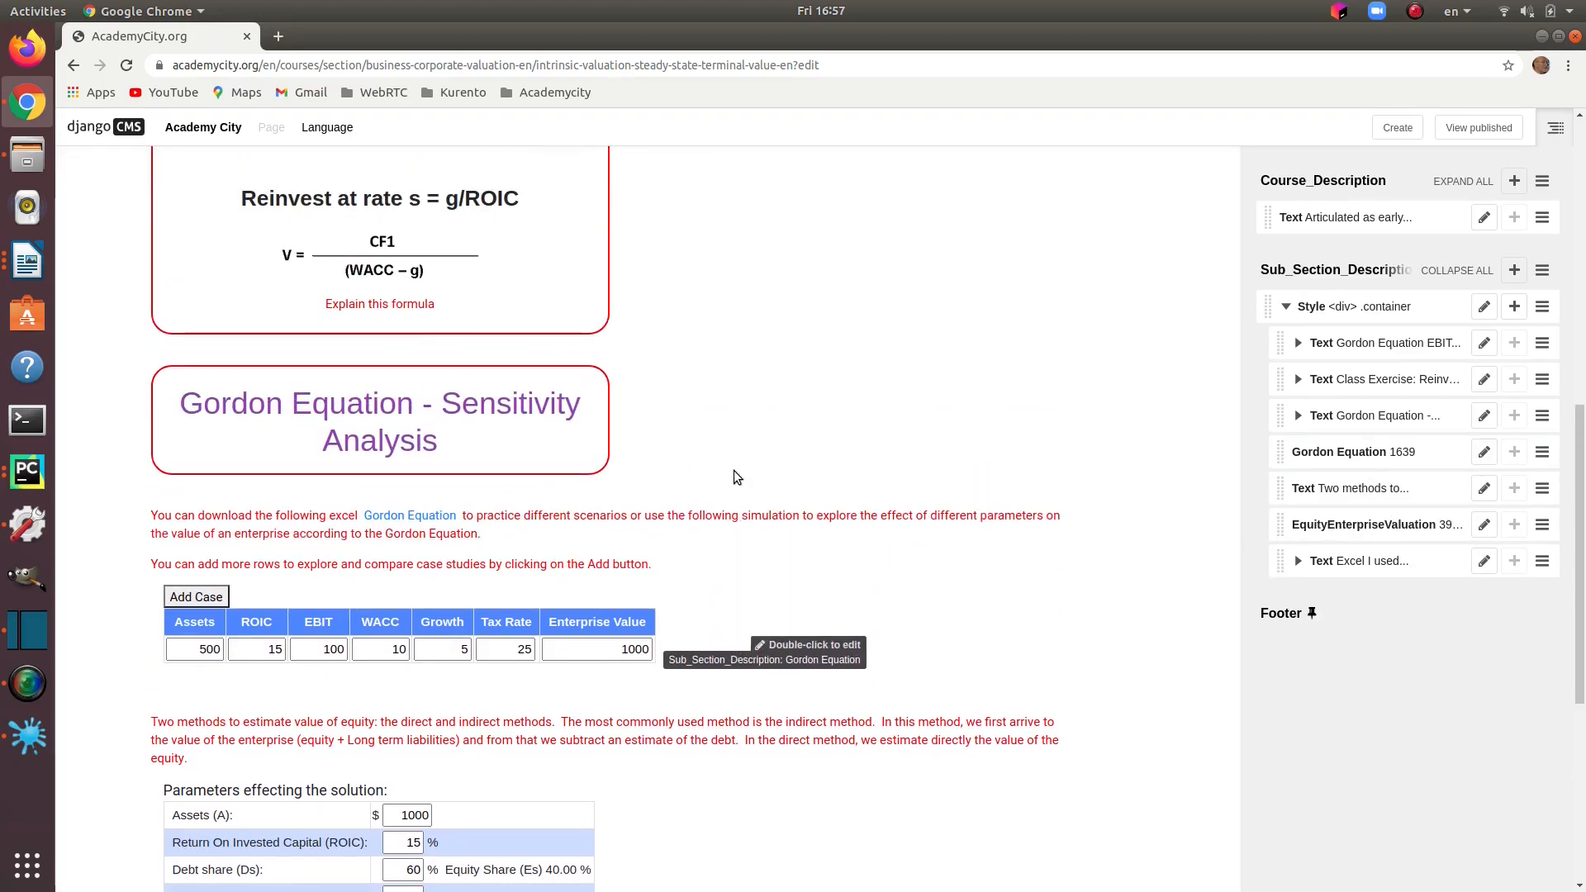
pyautogui.scroll(3, 733, 469)
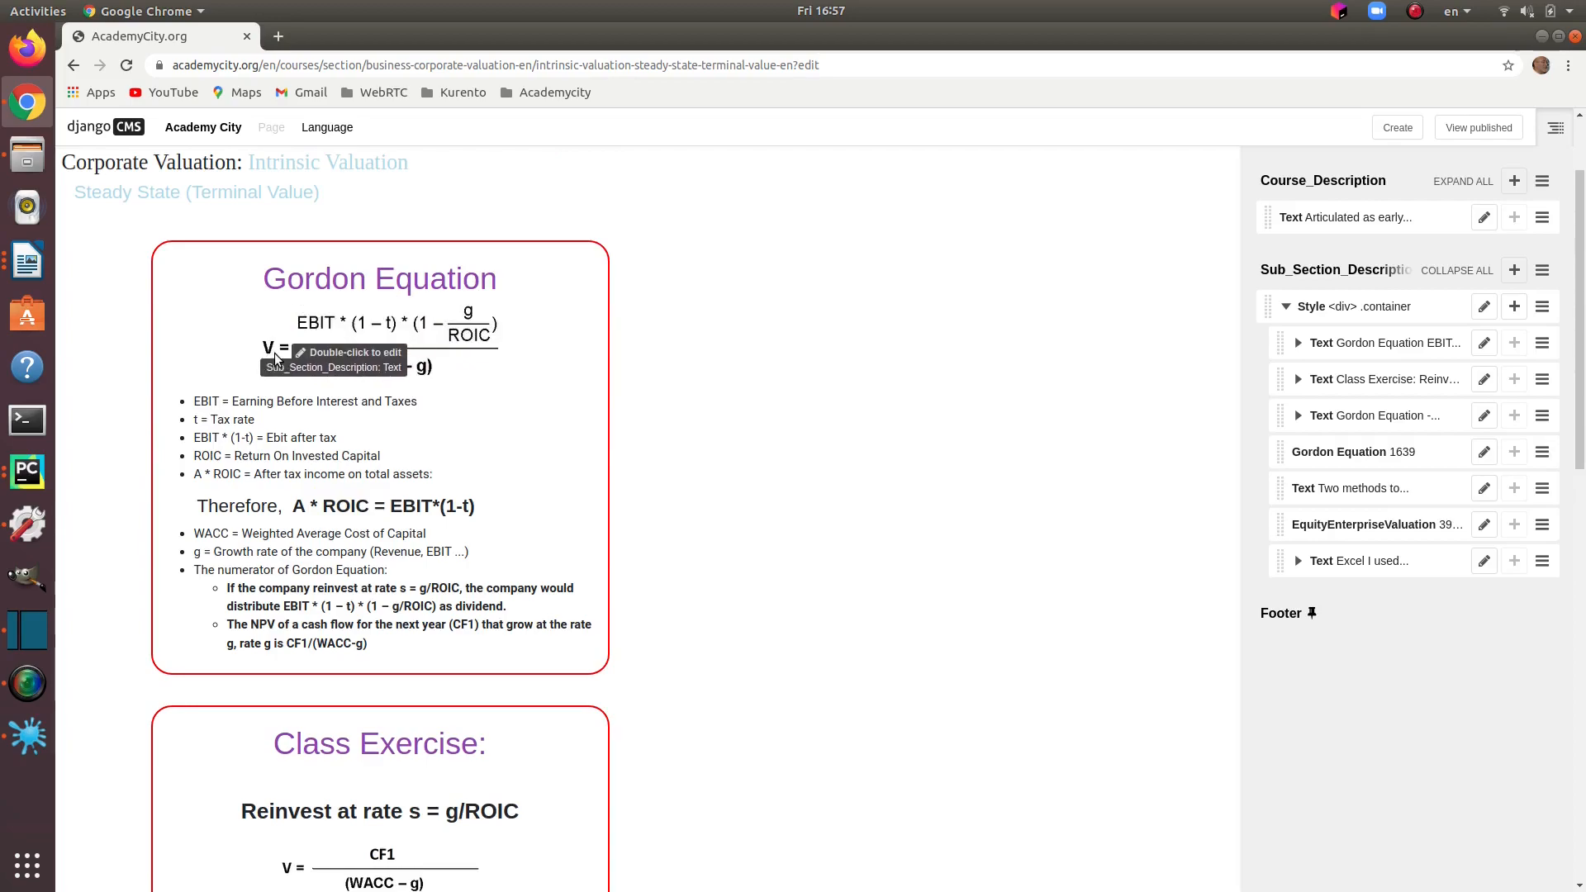
# Step: Add a second case to the Gordon Equation sensitivity table and set its Assets to 1500
pyautogui.scroll(-10, 814, 569)
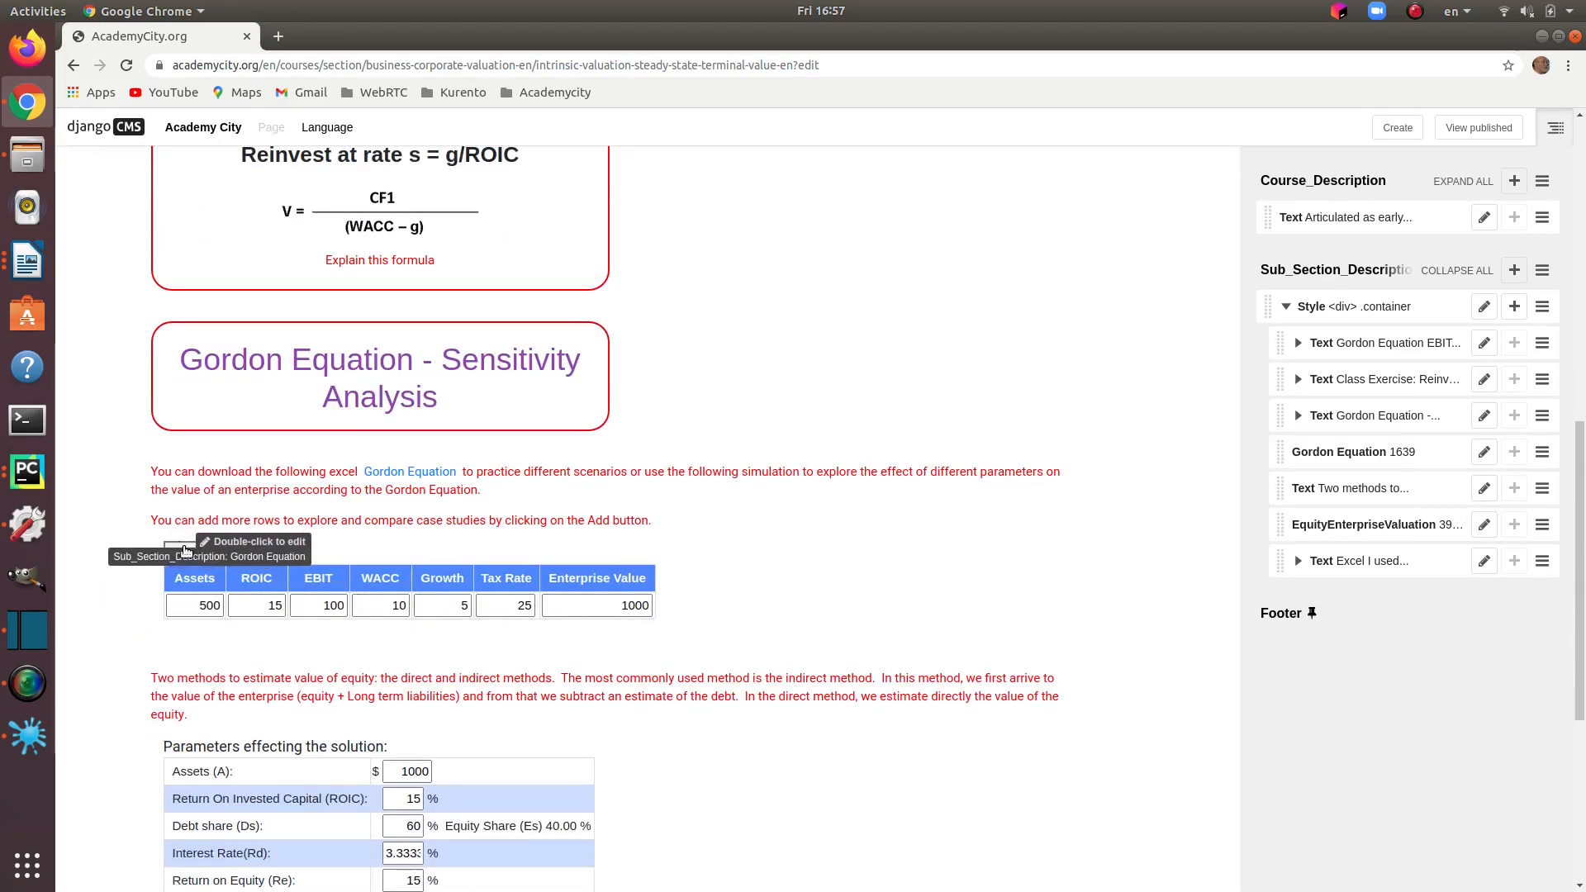
pyautogui.click(202, 553)
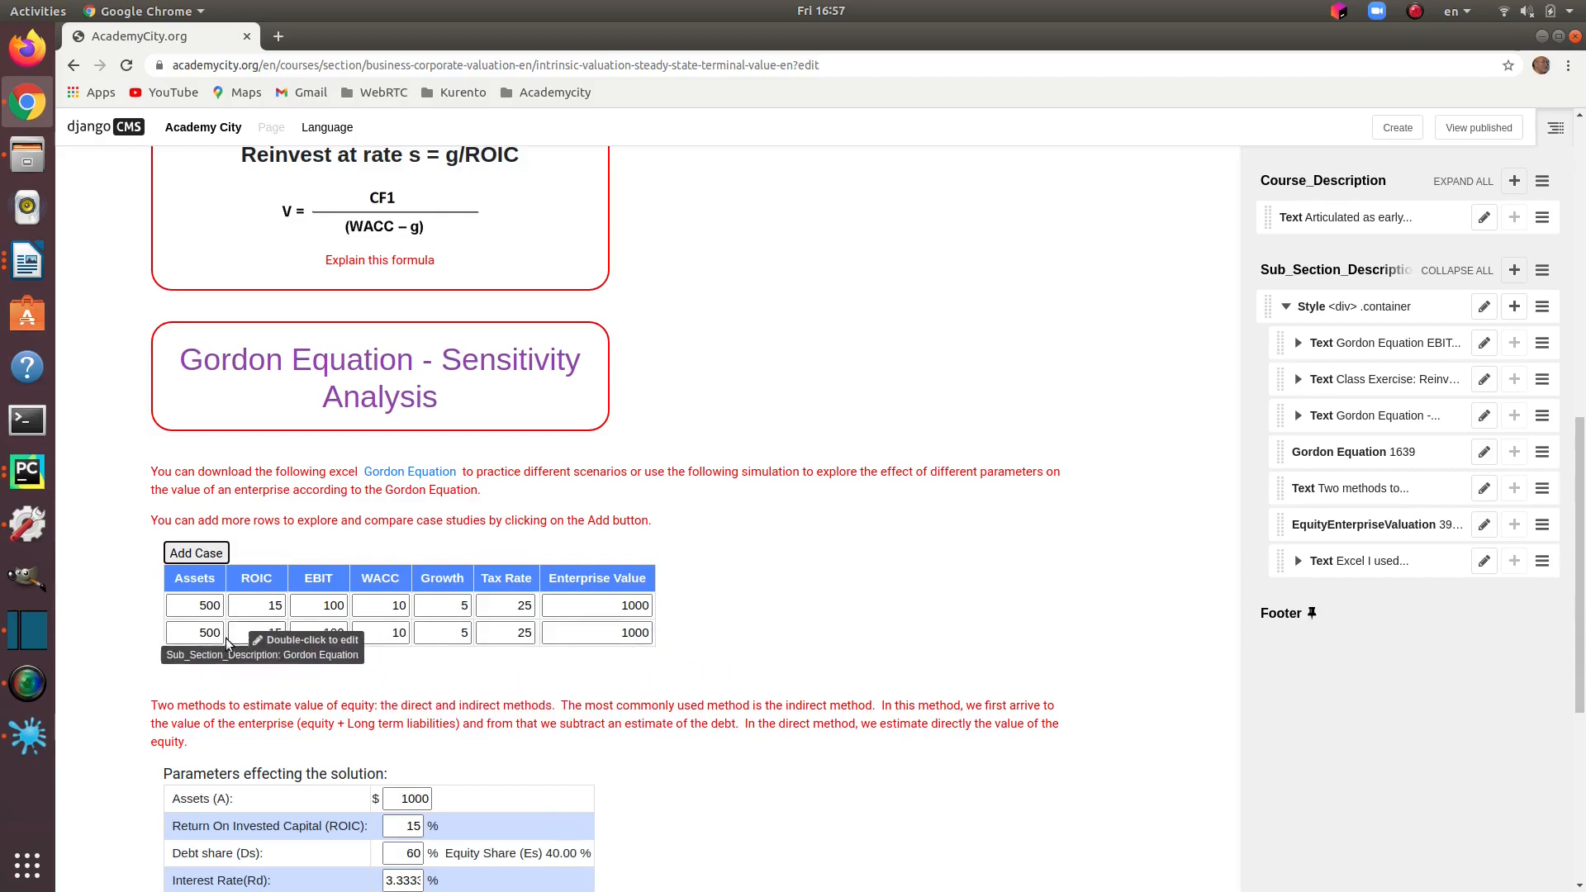
pyautogui.click(199, 633)
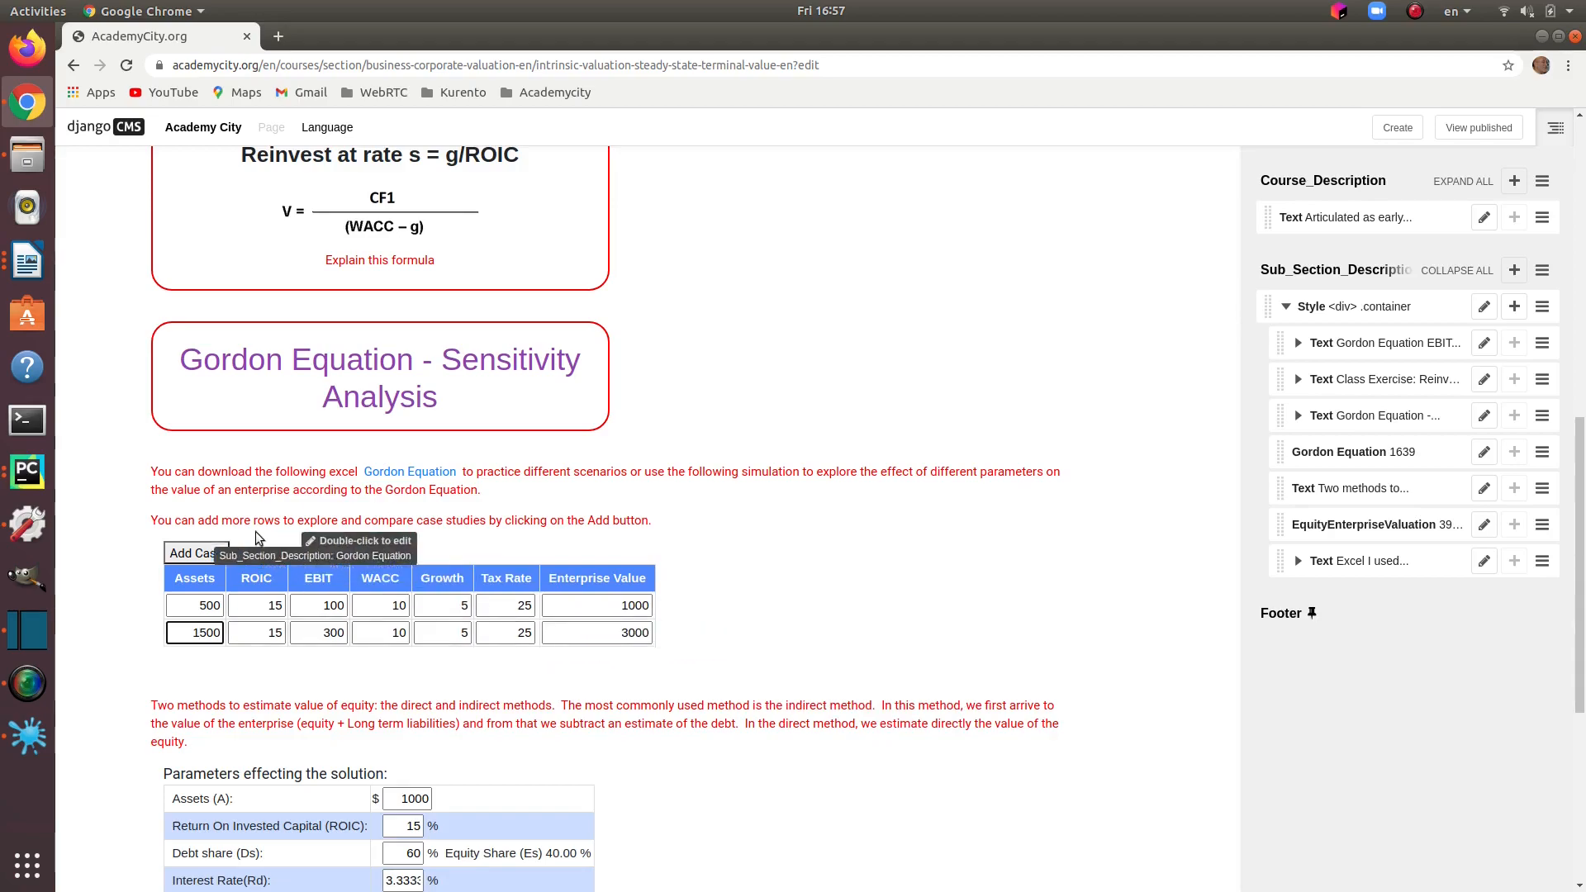
# Step: Add a third case to the sensitivity table with ROIC set to 20, and dismiss the server connection alert
pyautogui.click(203, 555)
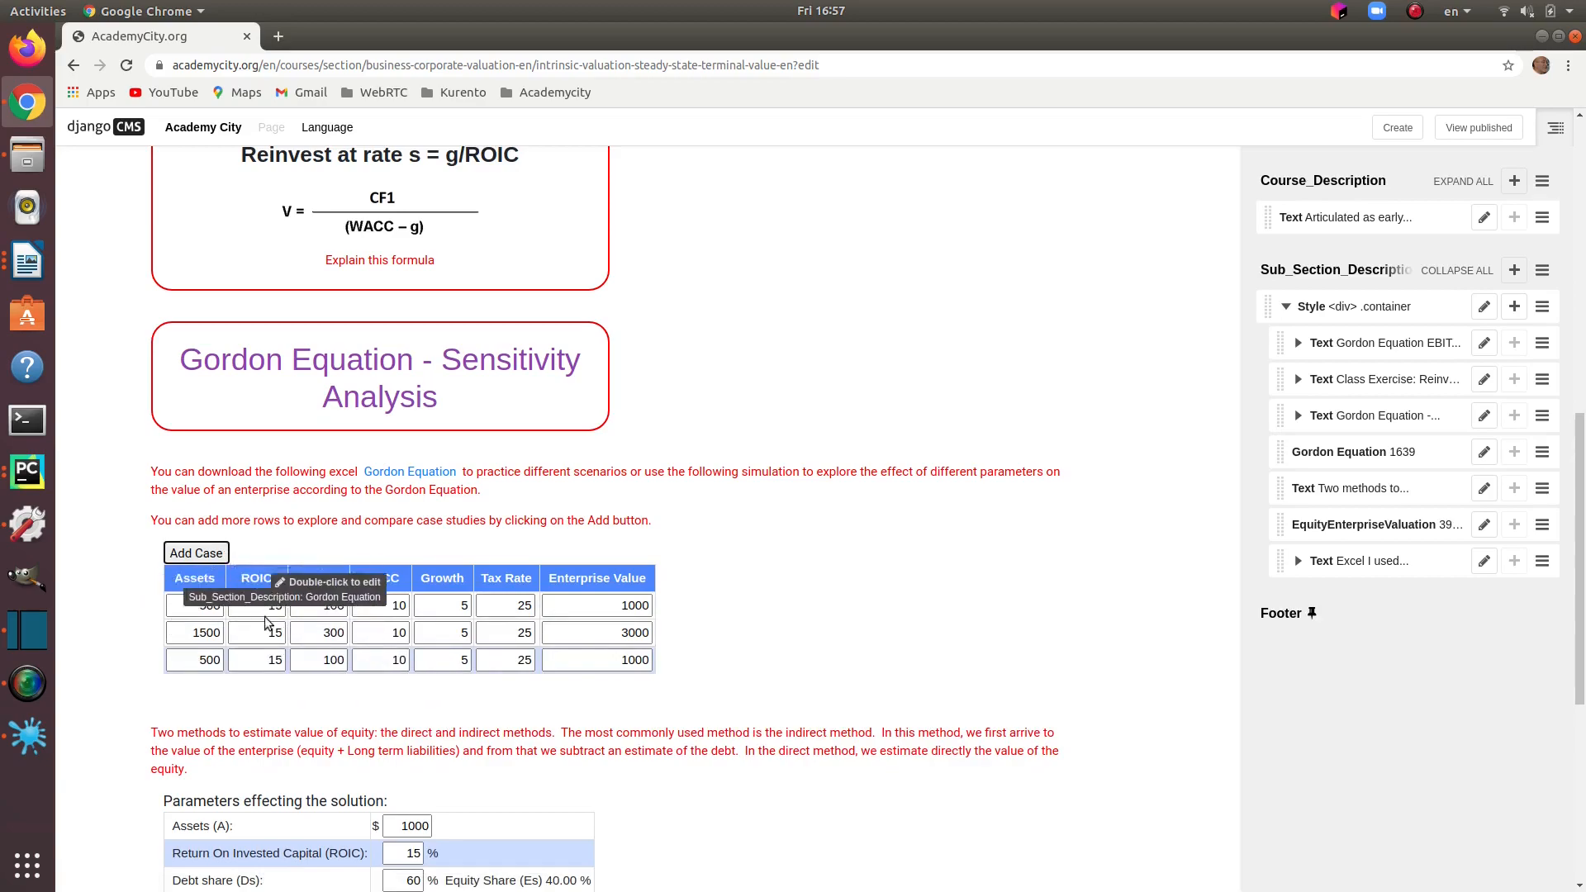
pyautogui.moveTo(268, 660); pyautogui.dragTo(289, 664)
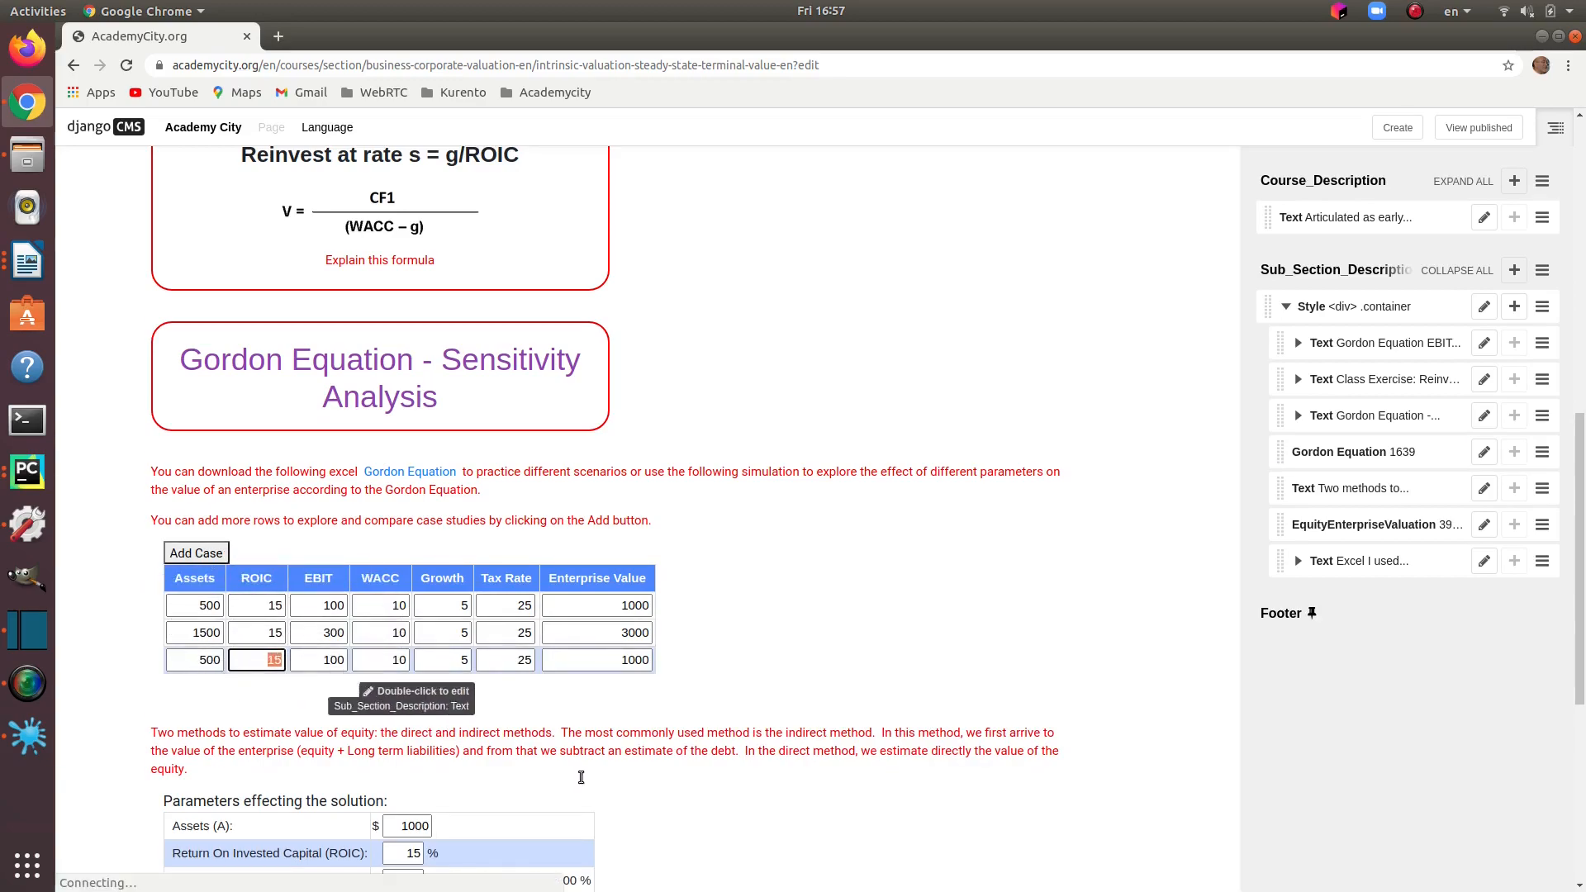
pyautogui.write('20')
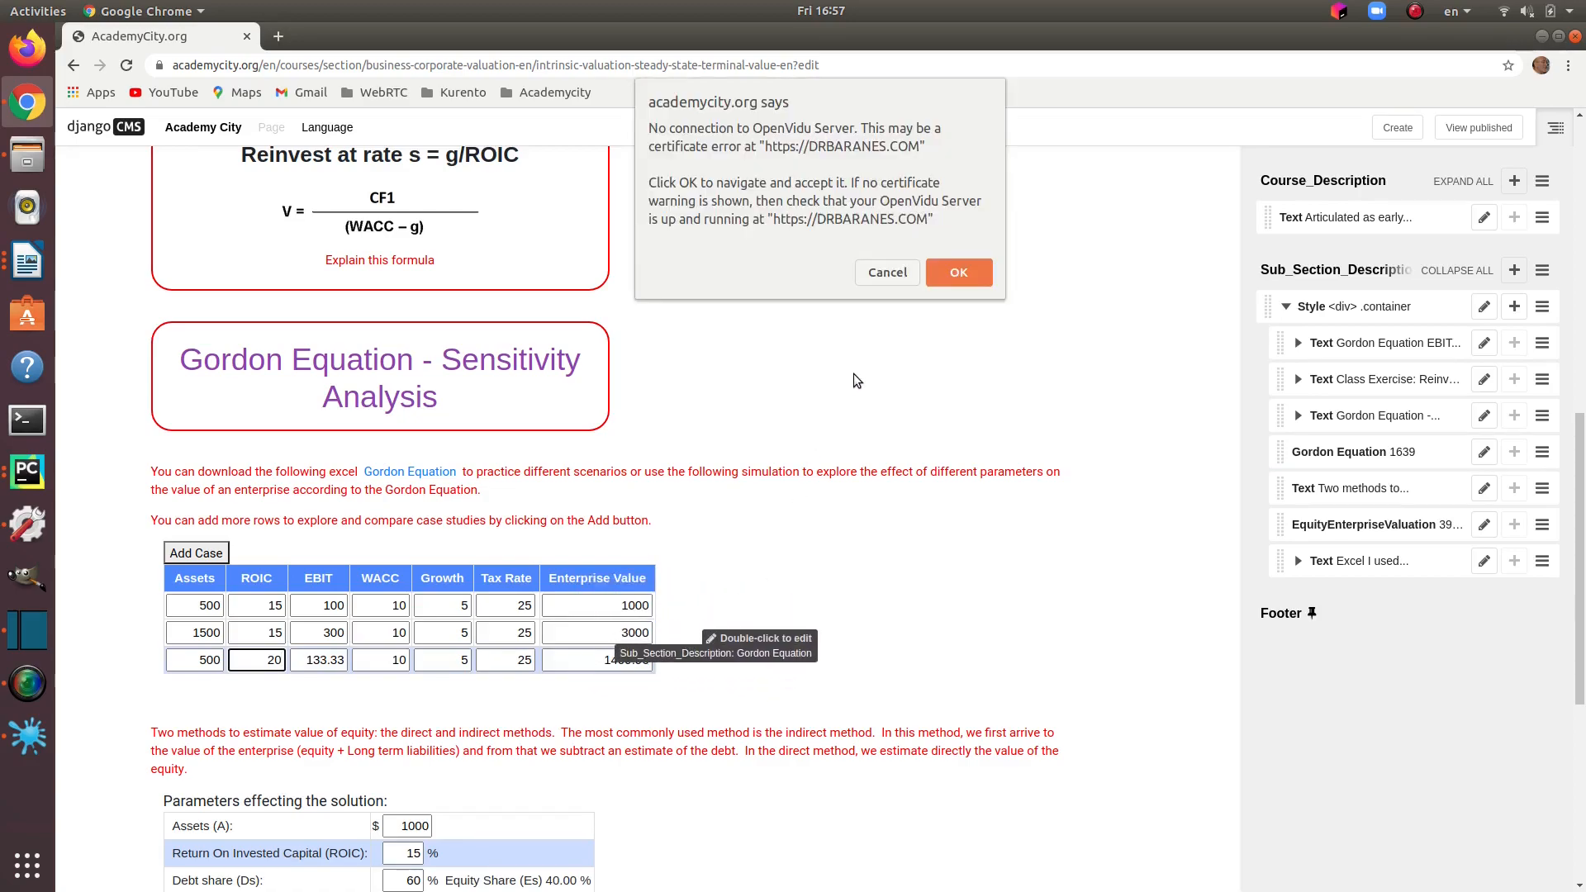
pyautogui.click(888, 273)
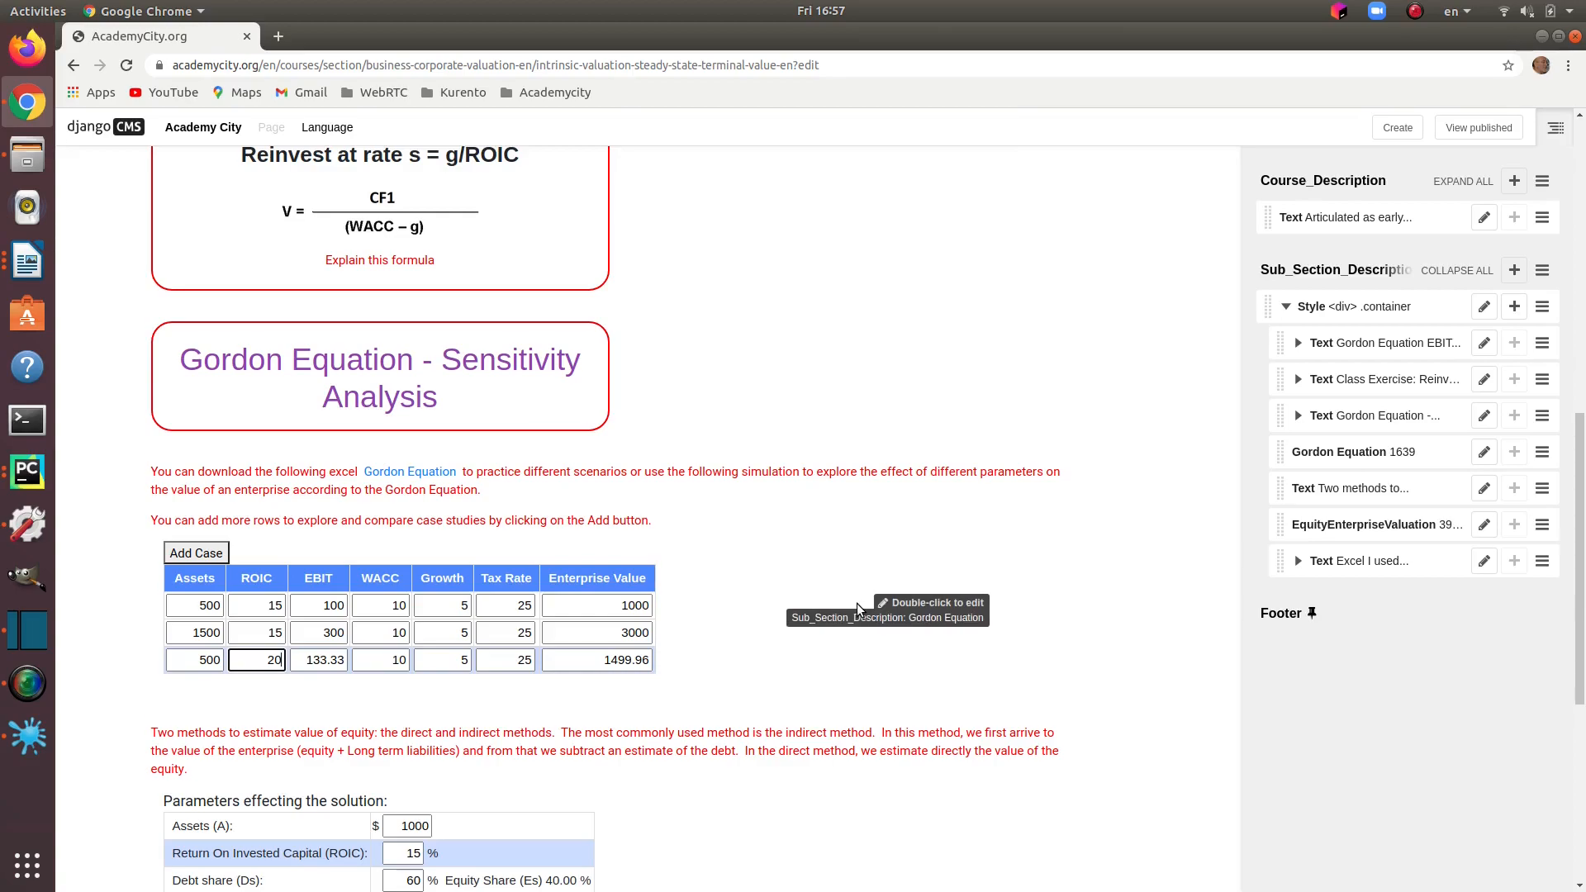
# Step: Set the Interest Rate (Rd) to 4% in the parameters of the direct and indirect equity valuation simulation
pyautogui.scroll(2, 856, 603)
pyautogui.scroll(-3, 856, 603)
pyautogui.scroll(-6, 856, 603)
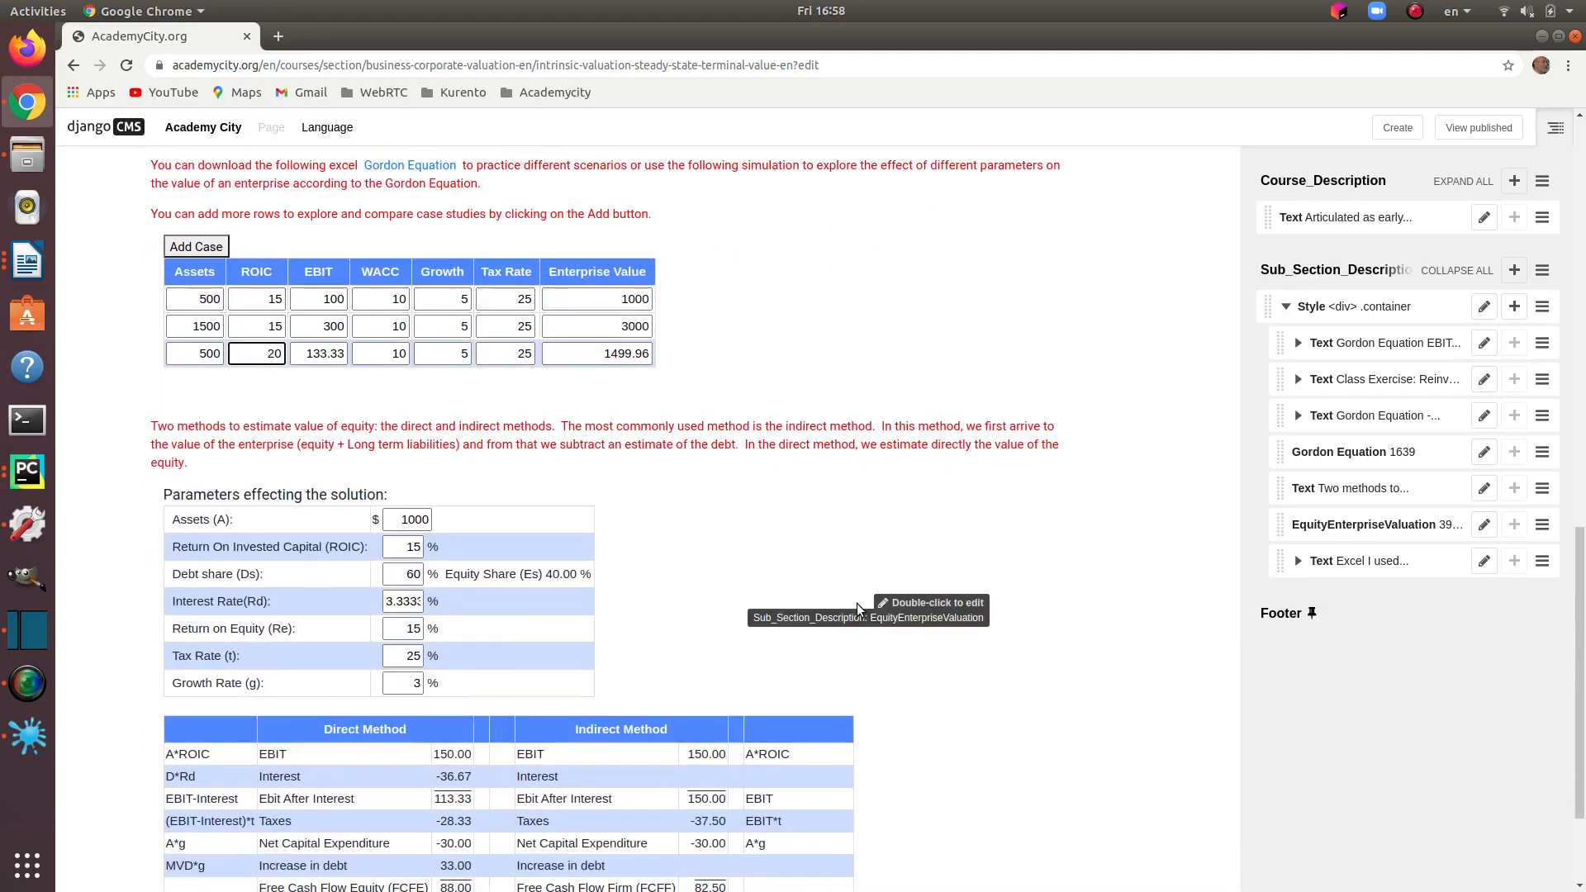
pyautogui.scroll(-2, 1070, 674)
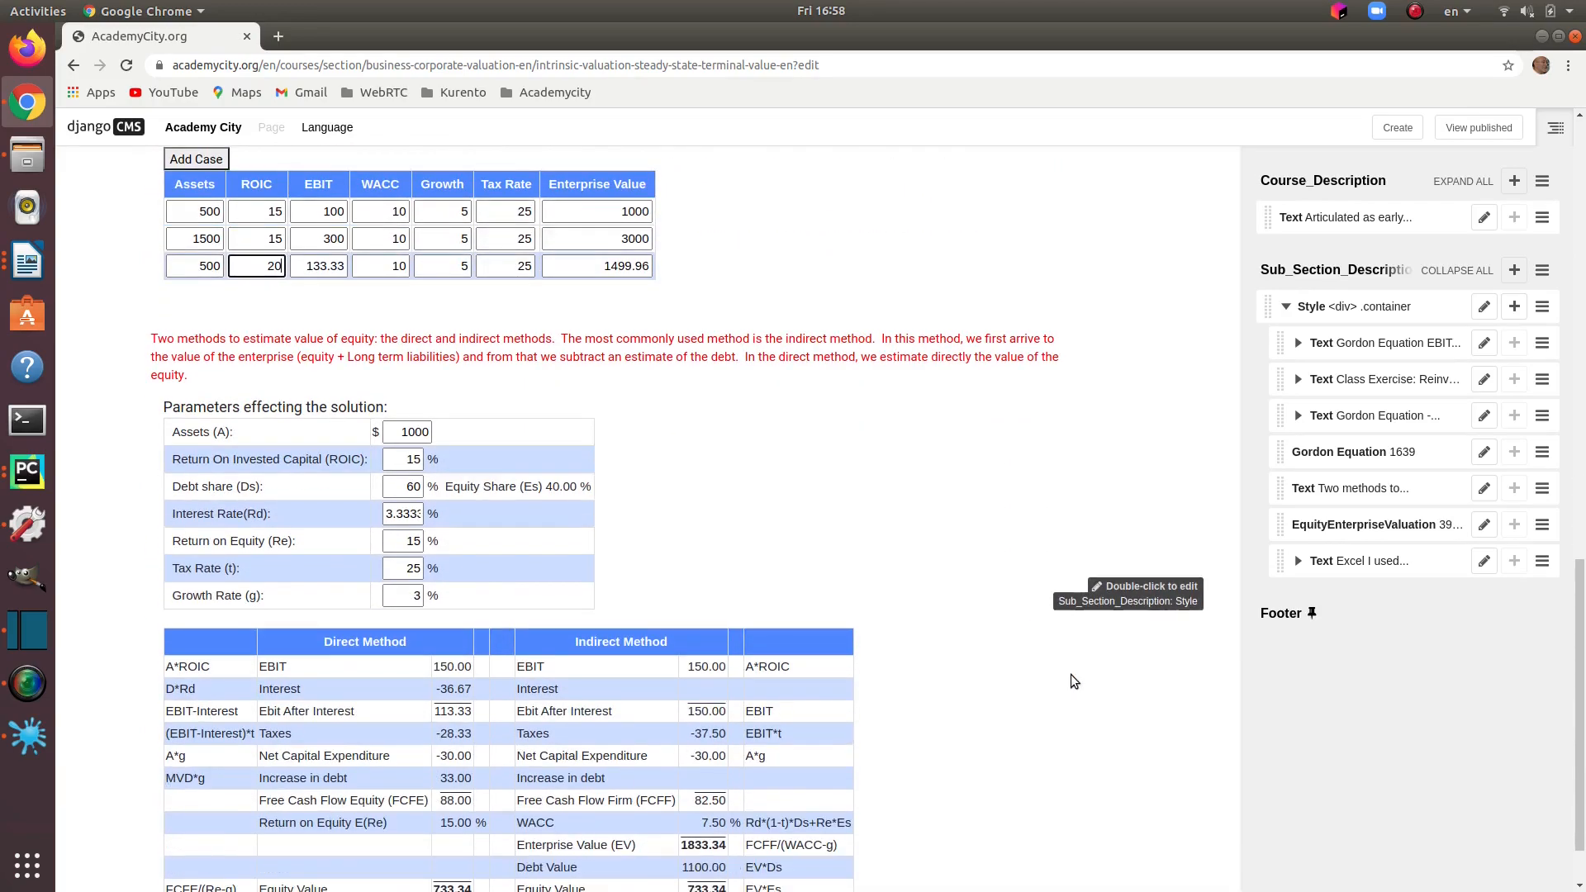
pyautogui.scroll(-2, 1070, 681)
pyautogui.scroll(4, 1070, 681)
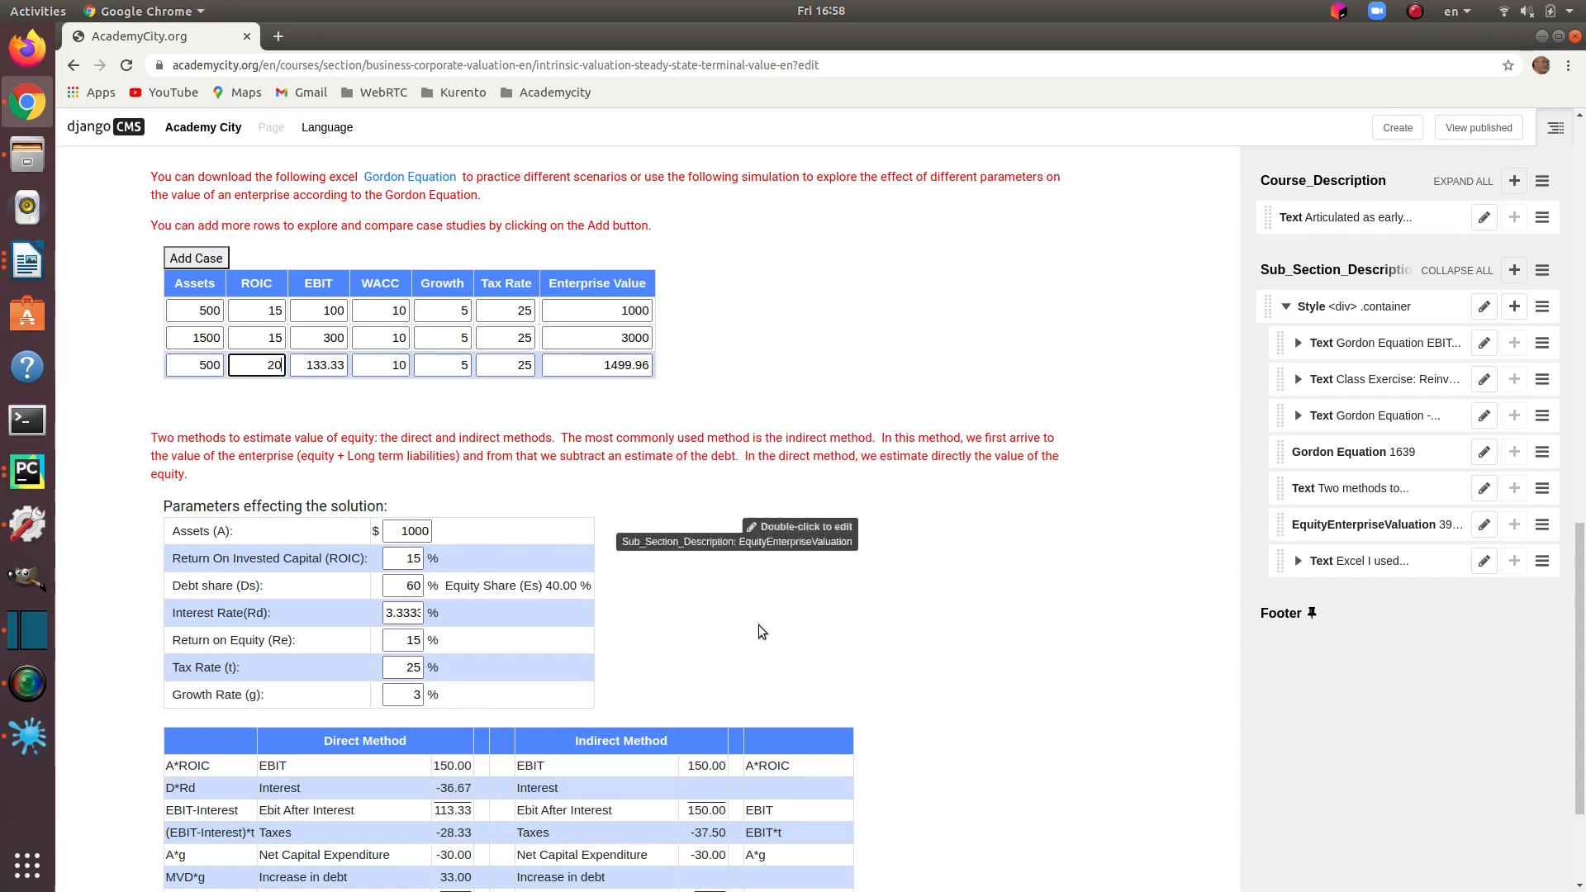
pyautogui.scroll(-3, 743, 636)
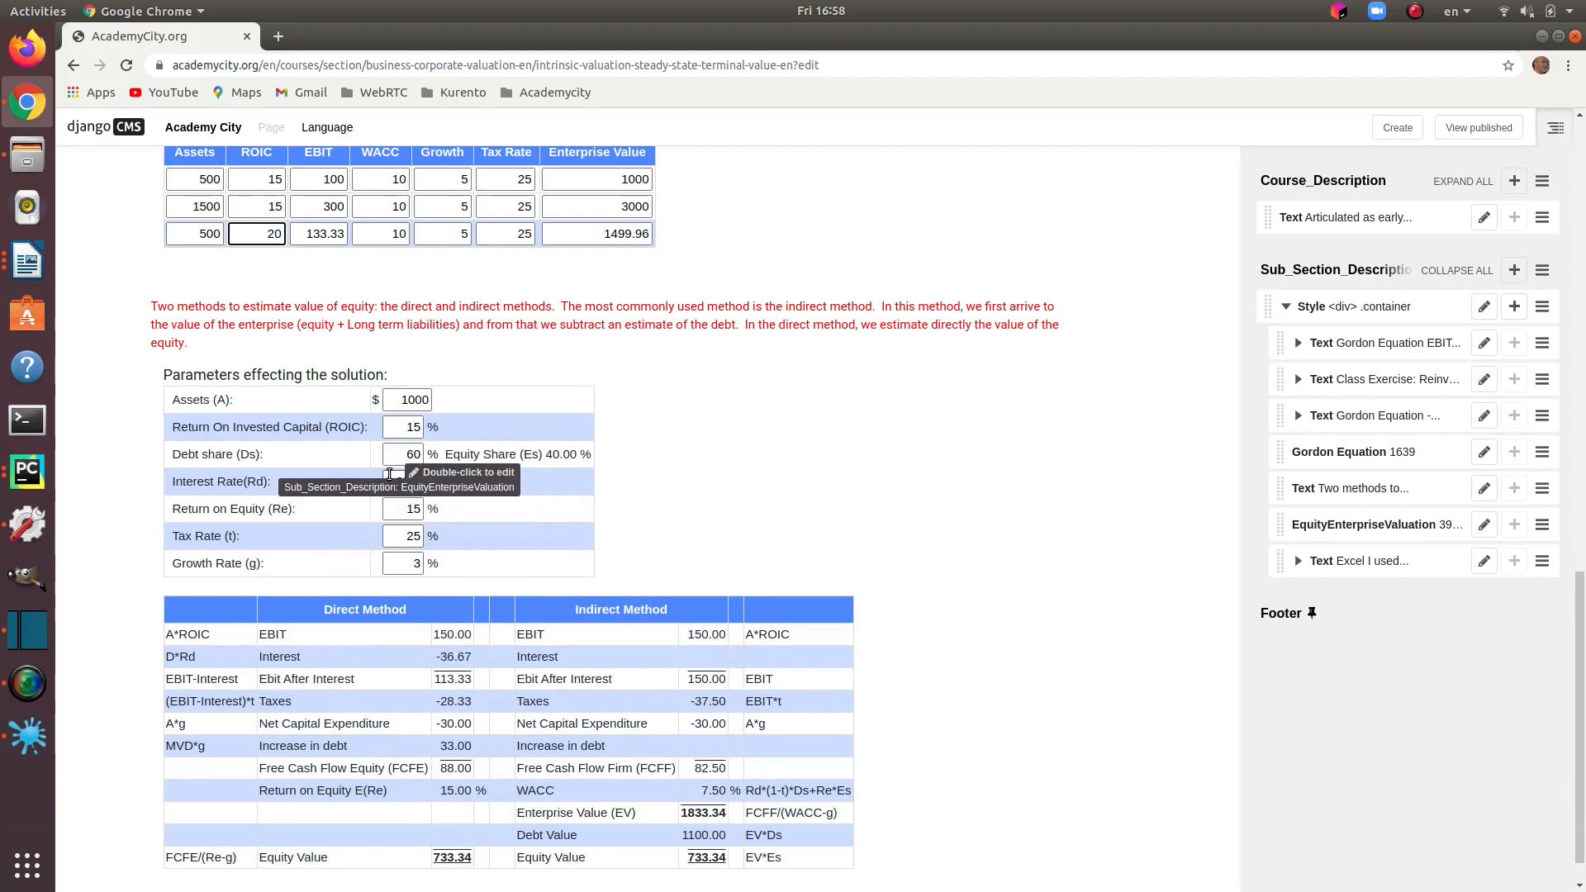
pyautogui.moveTo(388, 487); pyautogui.dragTo(433, 481)
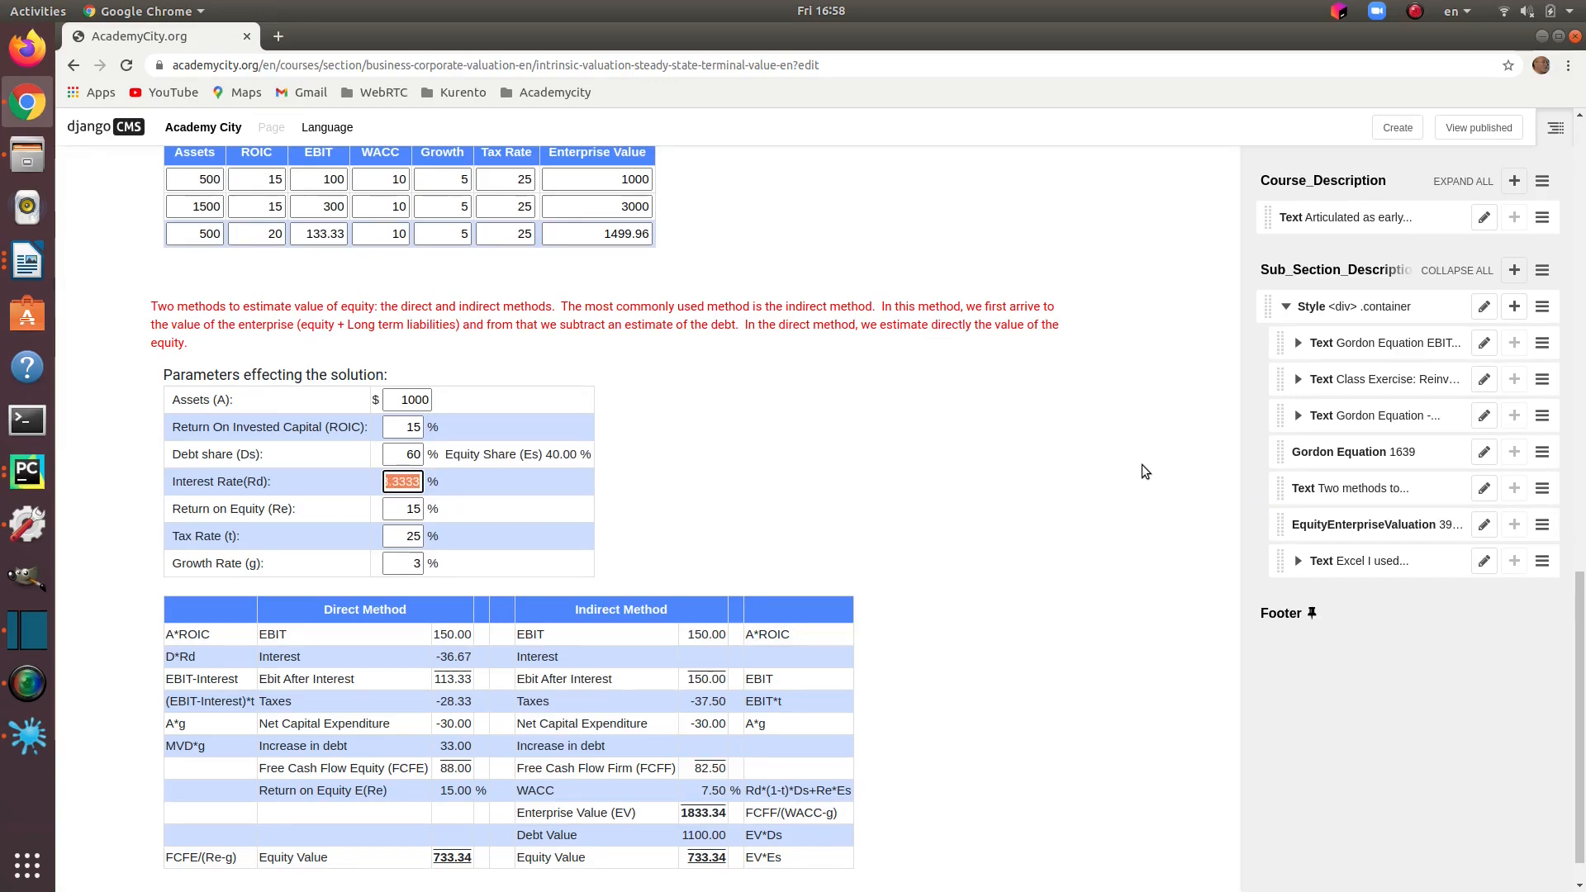
pyautogui.write('4')
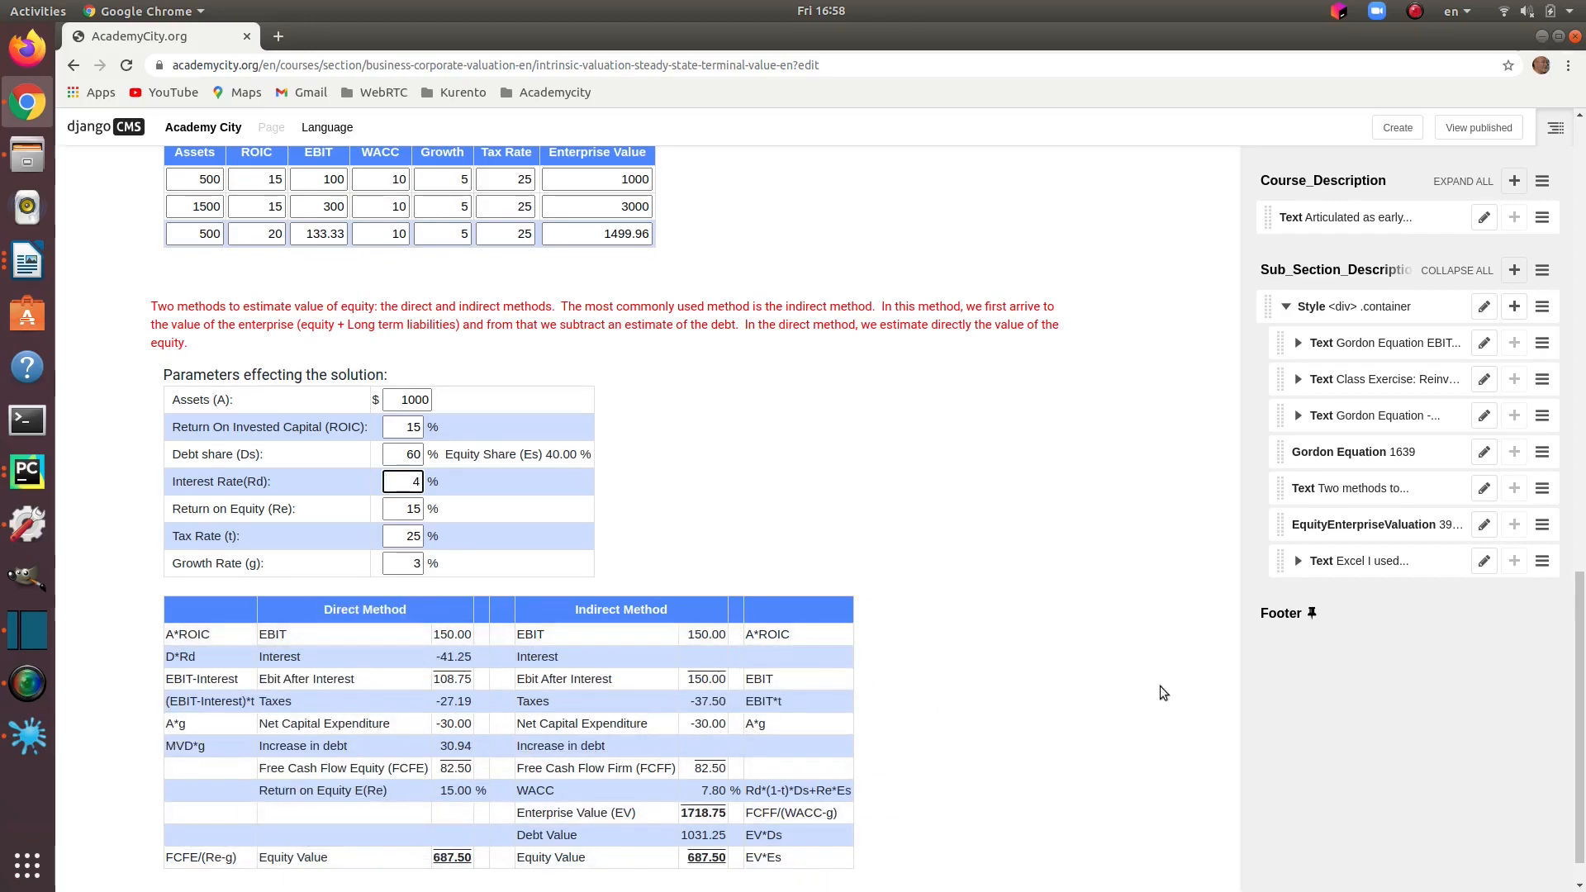
# Step: Review the direct and indirect method results and highlight the EquityEnterpriseValuation plugin in the content structure
pyautogui.scroll(2, 1148, 710)
pyautogui.scroll(-3, 1142, 712)
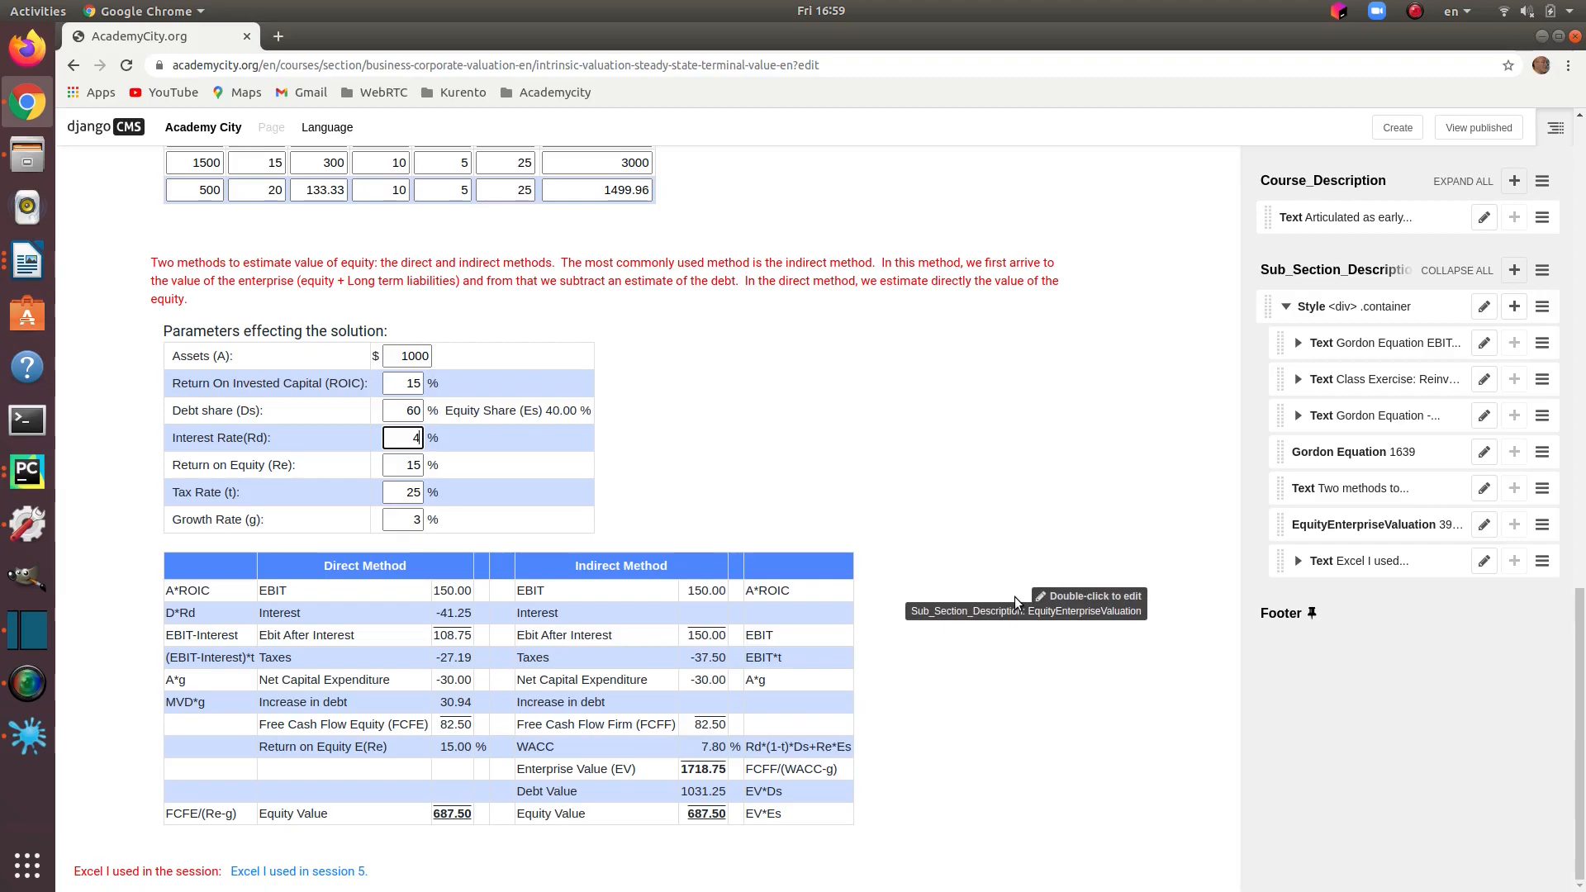
pyautogui.click(940, 501)
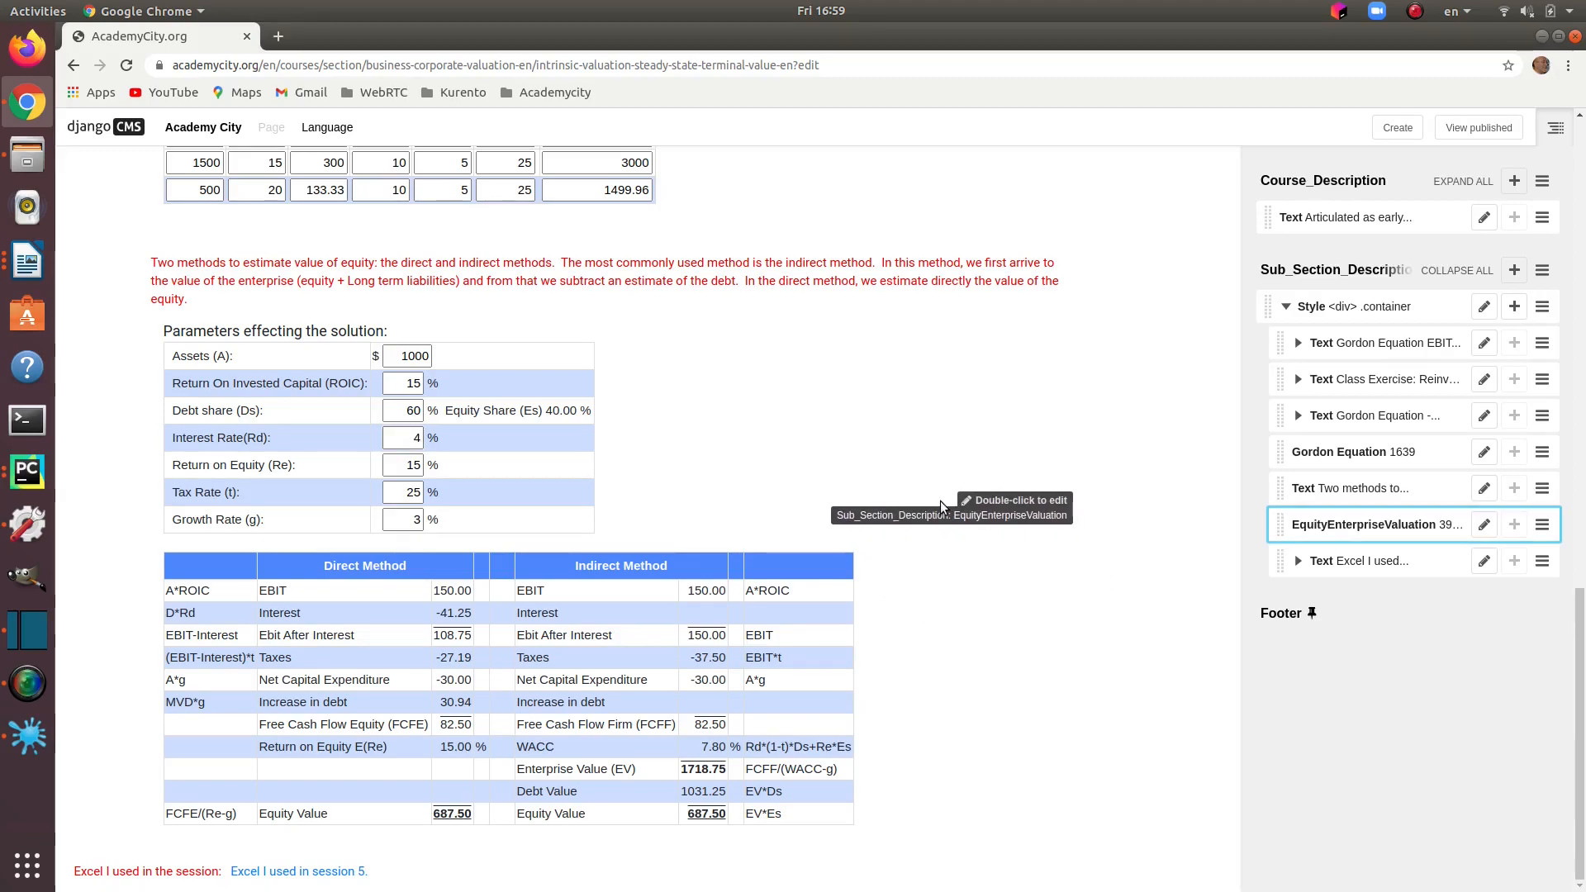